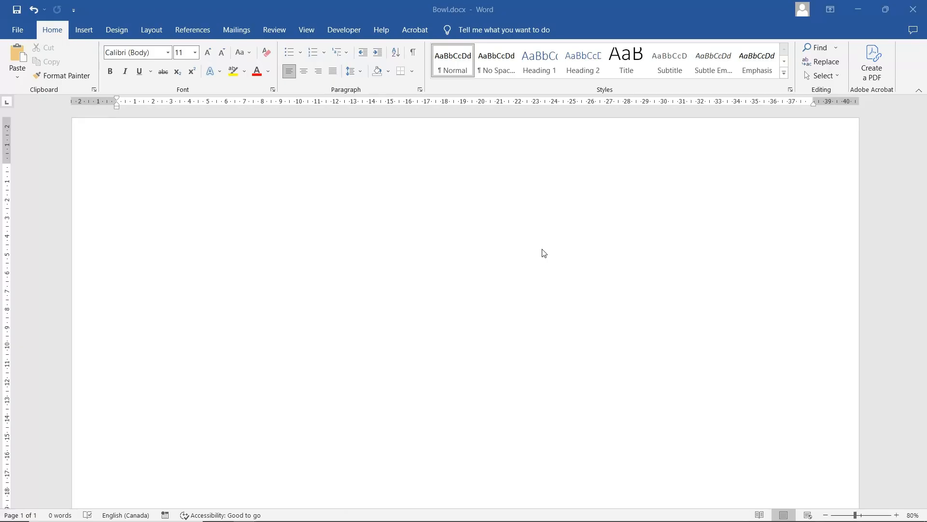
Draw a Flowchart: Stored Data shape about 3.89 cm high and 4.55 cm wide, and rotate it 90° counterclockwise.
left_click(84, 31)
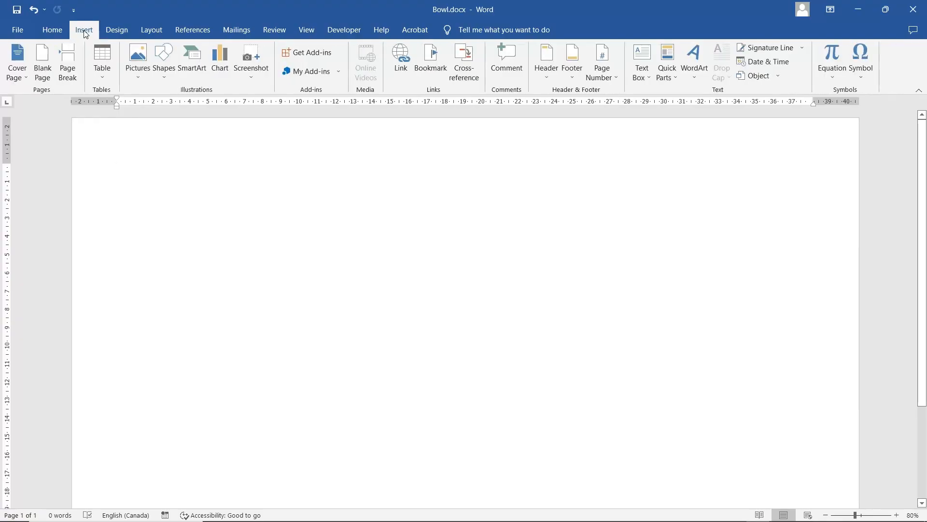
left_click(165, 59)
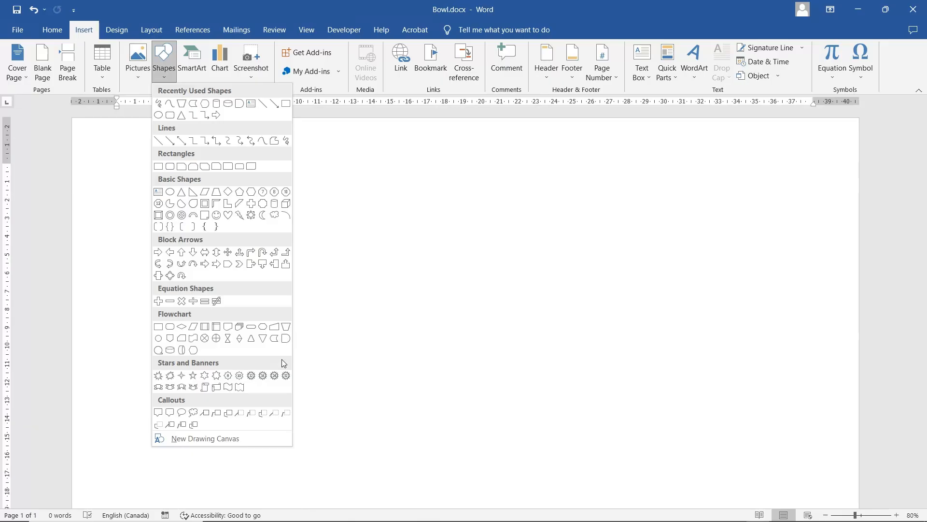
left_click(275, 340)
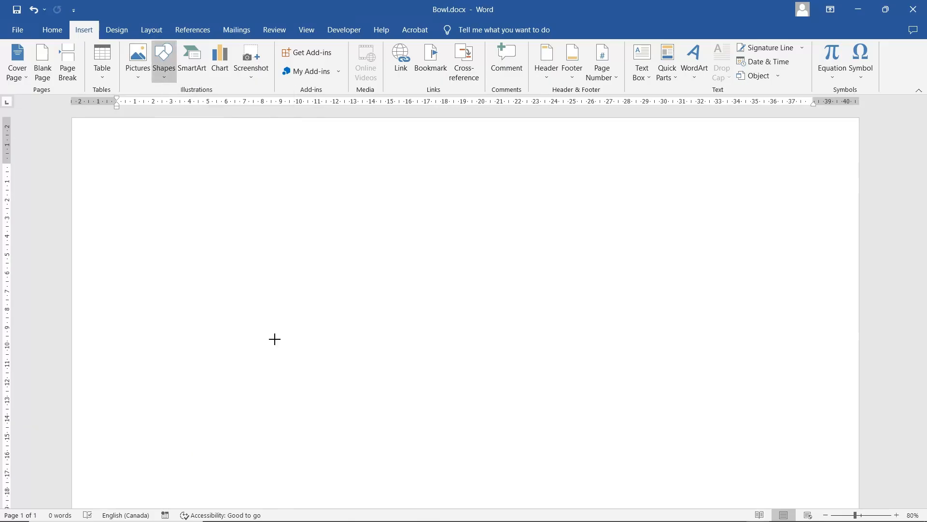
left_click_drag(294, 265, 377, 337)
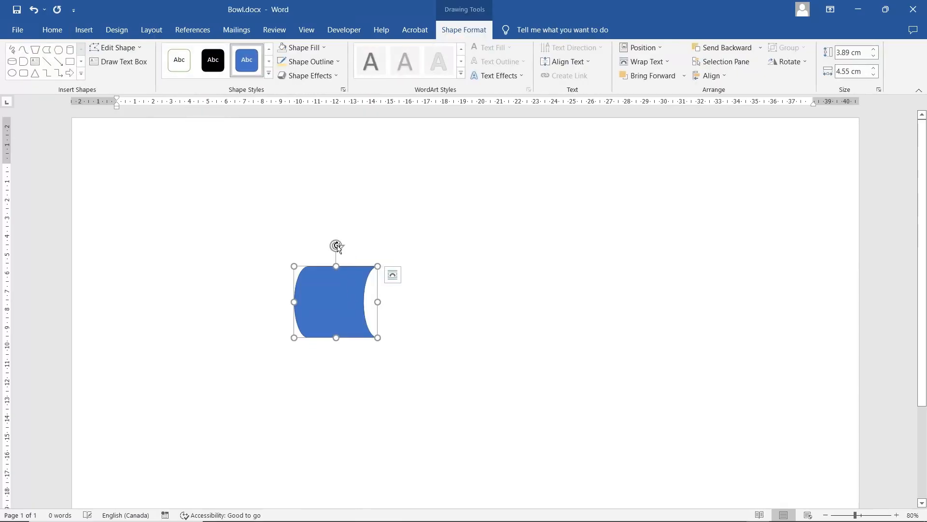
left_click_drag(335, 246, 281, 308)
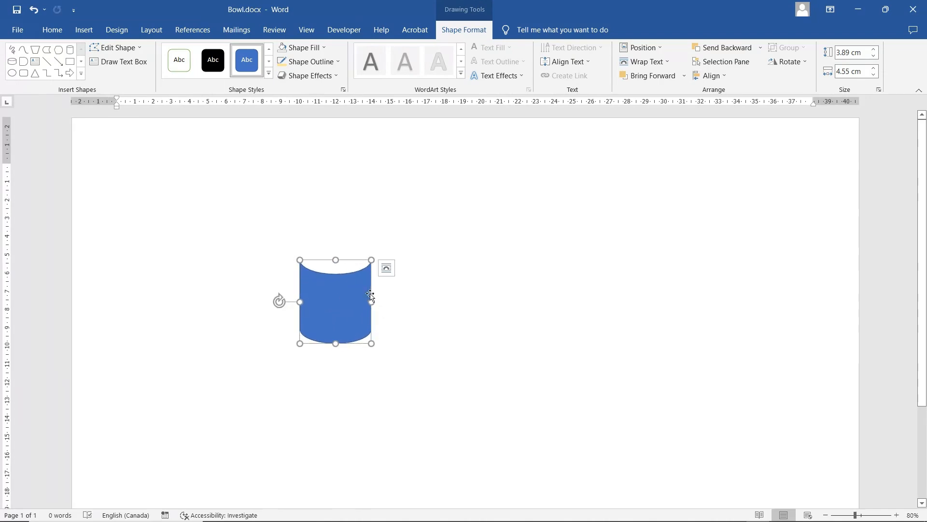
Widen the rotated shape to about 5.08 cm and edit its points to narrow the base and flare the upper corners outward.
left_click_drag(372, 302, 393, 302)
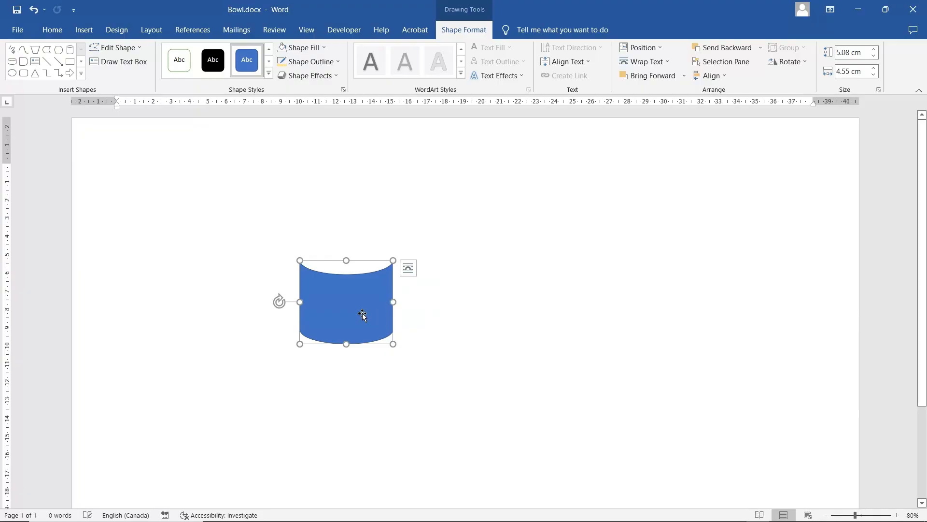
right_click(363, 315)
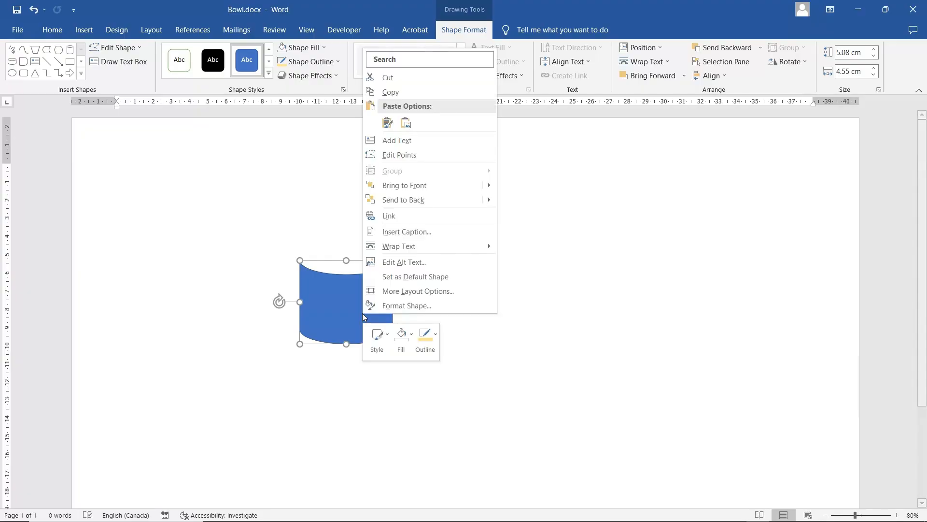
left_click(399, 155)
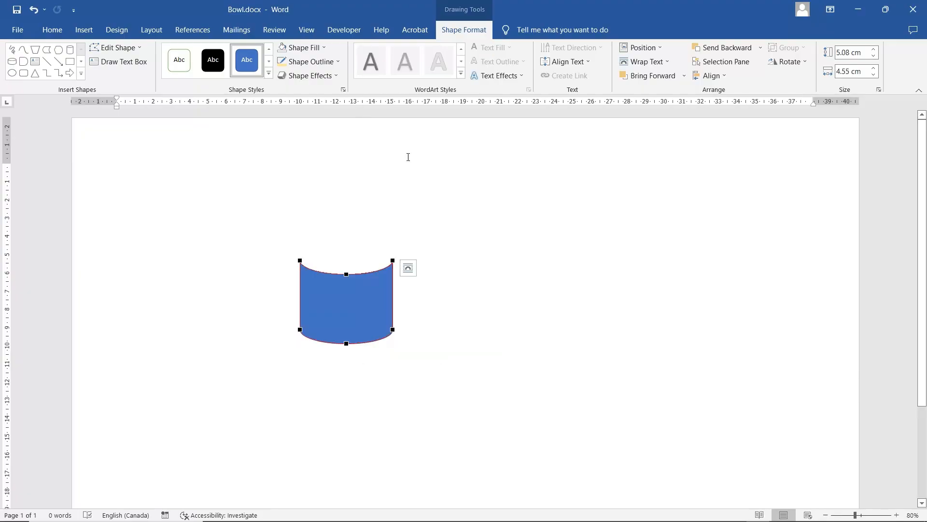
left_click_drag(389, 335, 321, 335)
left_click(345, 342)
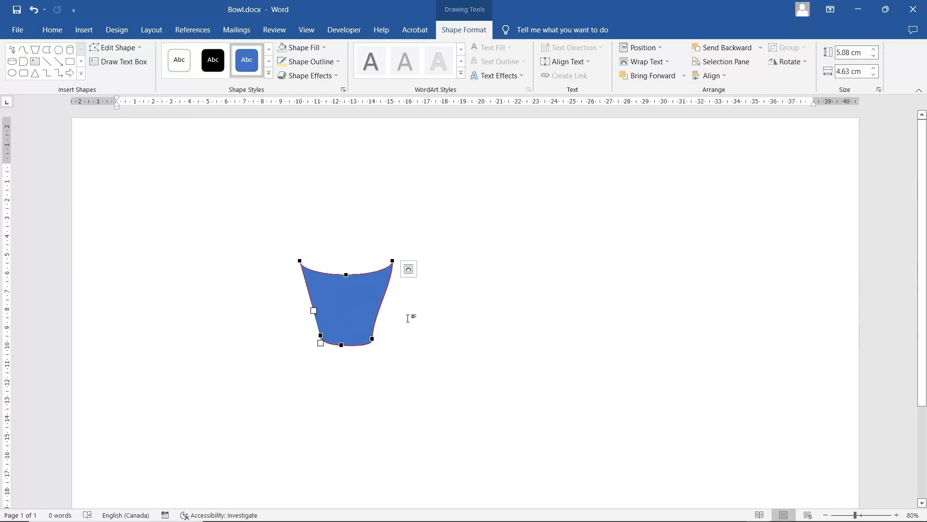
left_click_drag(392, 261, 409, 264)
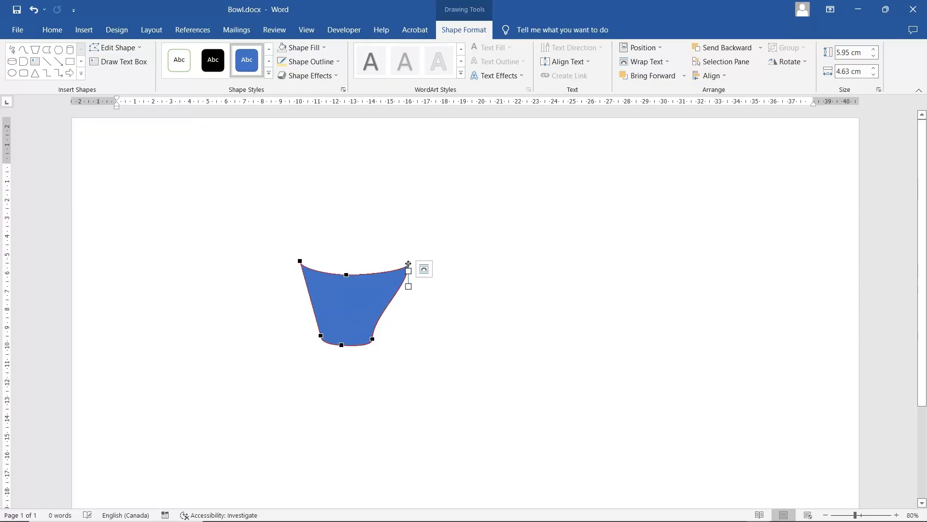
left_click_drag(299, 261, 290, 269)
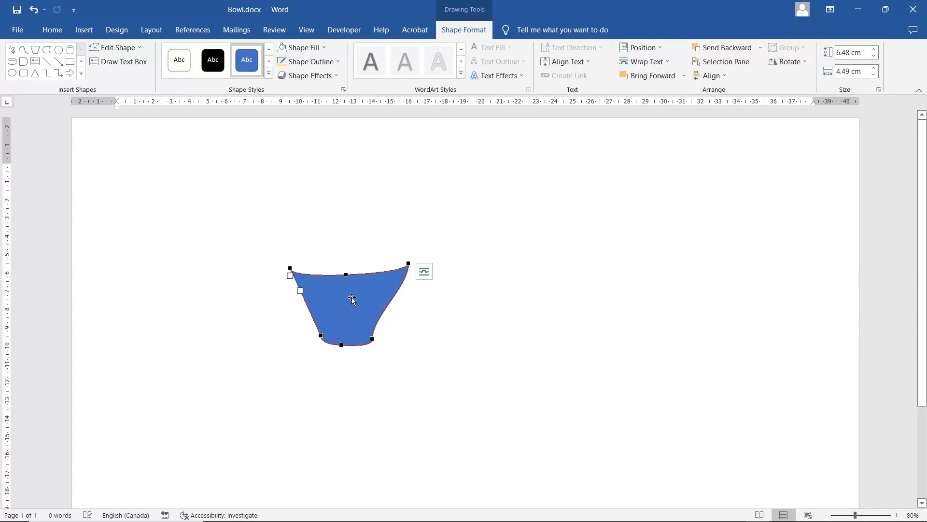
Mirror the bowl shape horizontally by pulling its side past the opposite edge, to a width of about 5.94 cm.
left_click(478, 312)
left_click(350, 310)
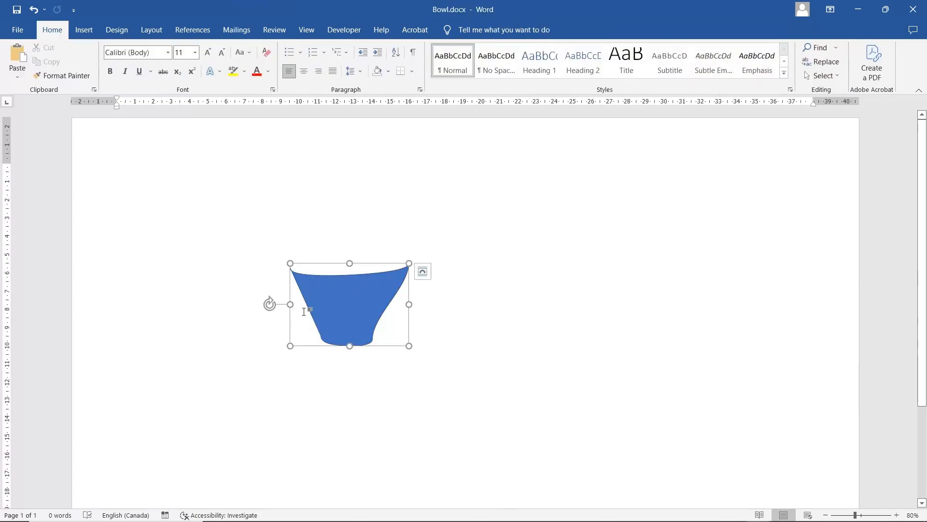
left_click_drag(291, 305, 329, 309)
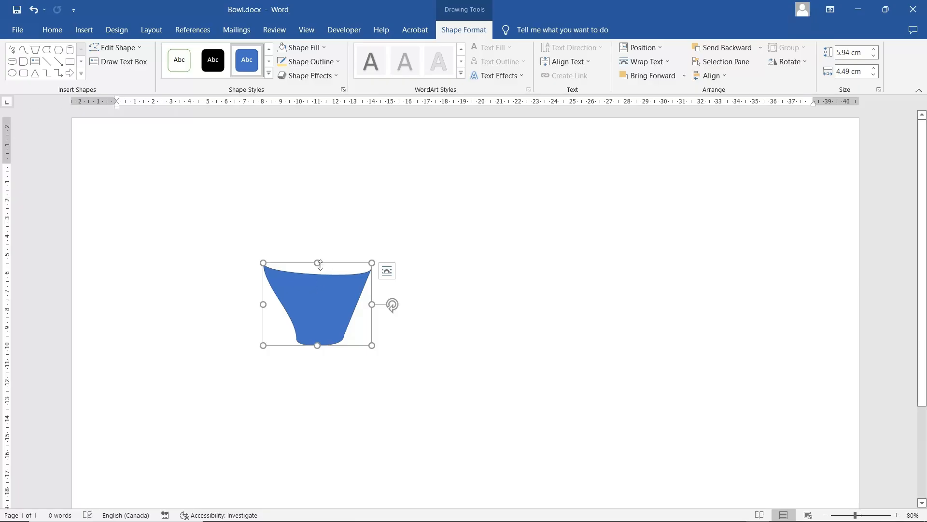
Edit the bowl's points, lowering the middle point of the upper edge to deepen the rim's curve.
right_click(320, 279)
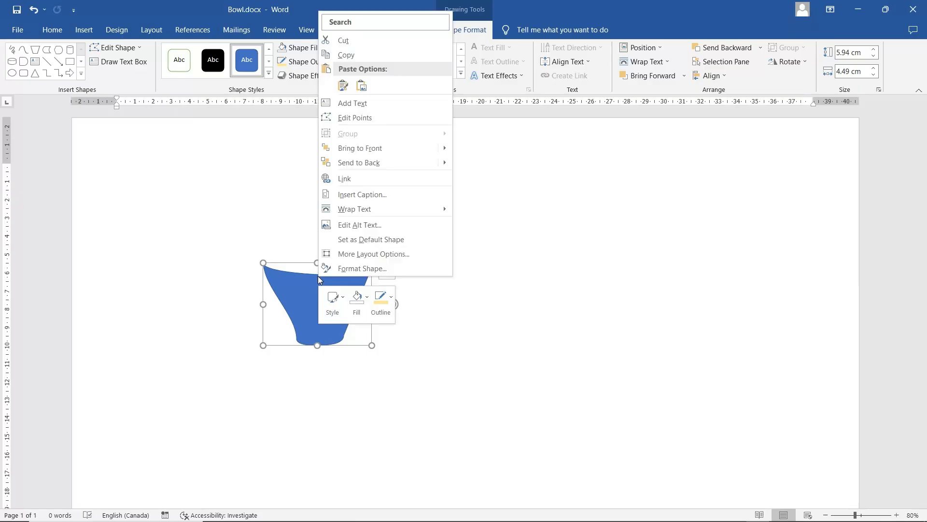
left_click(359, 118)
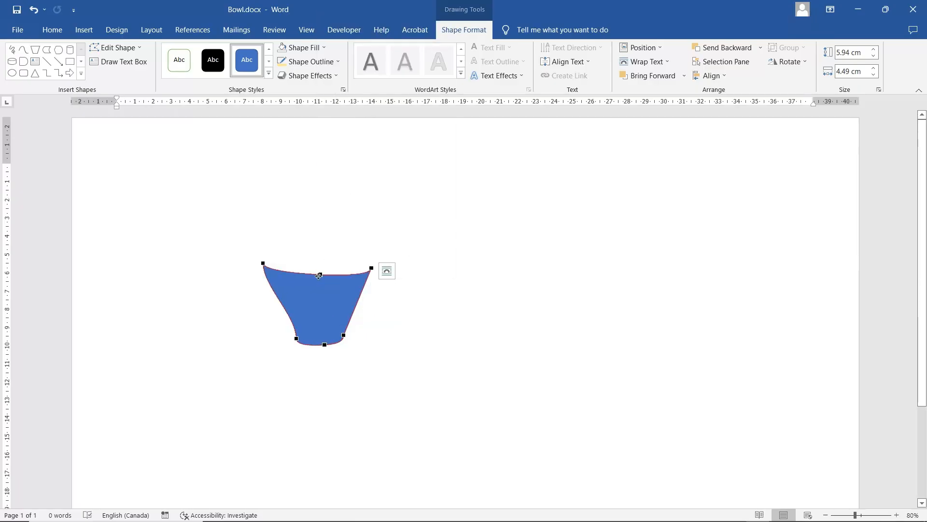
left_click_drag(319, 275, 319, 282)
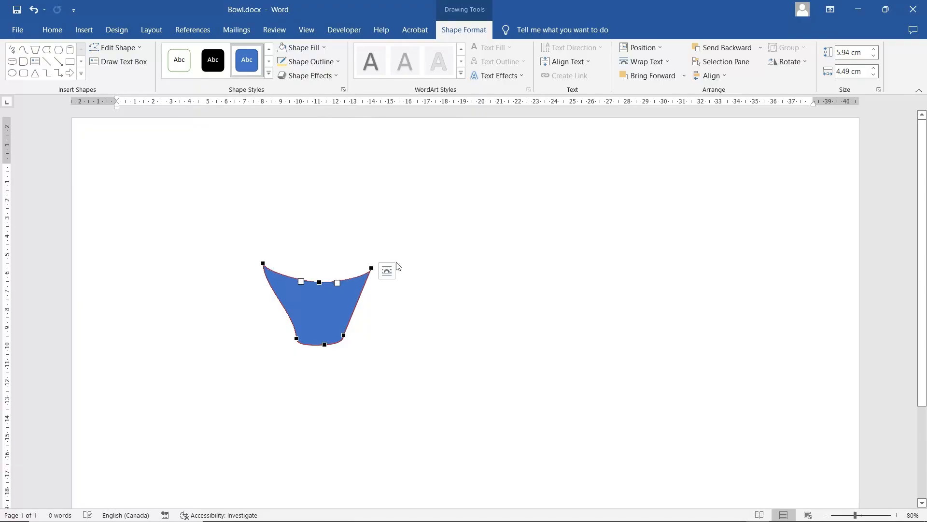
left_click(451, 248)
left_click(348, 311)
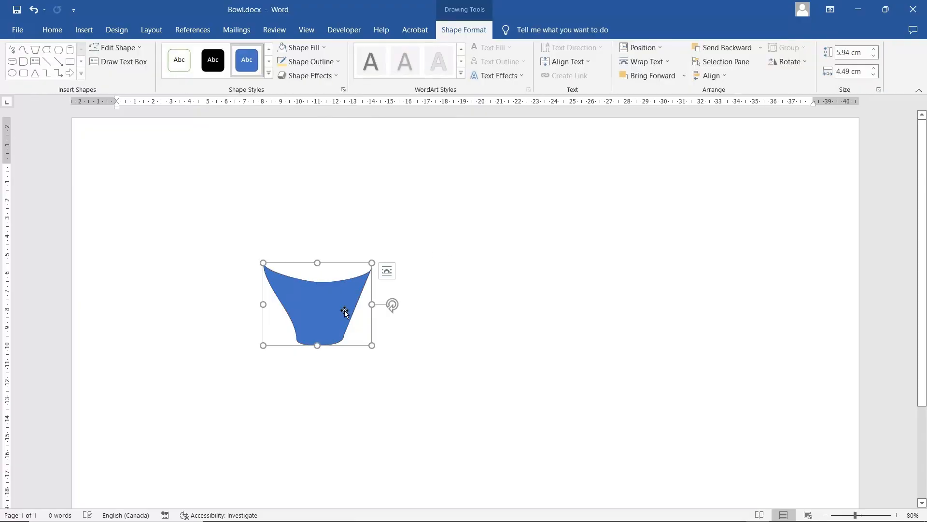
left_click(371, 217)
Draw an oval about 2.04 cm high and 5.29 cm wide over the bowl's opening.
left_click(91, 32)
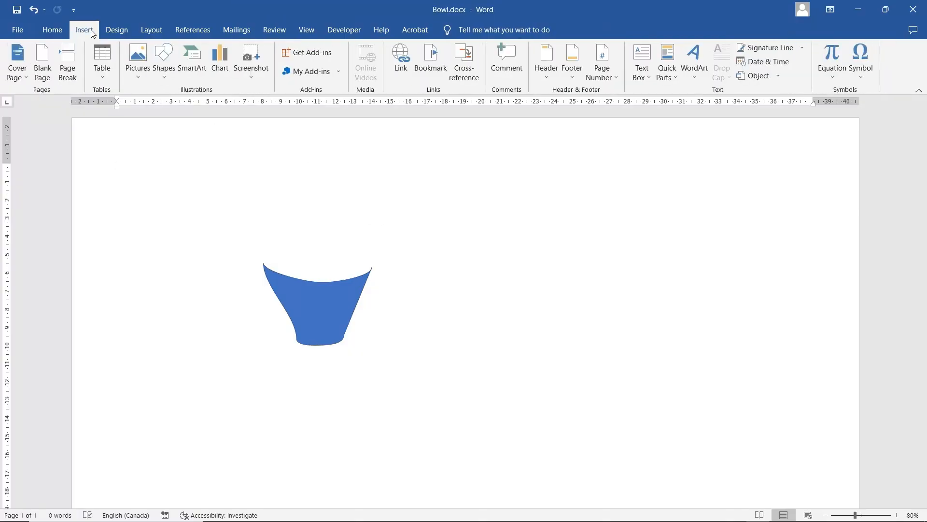
left_click(164, 64)
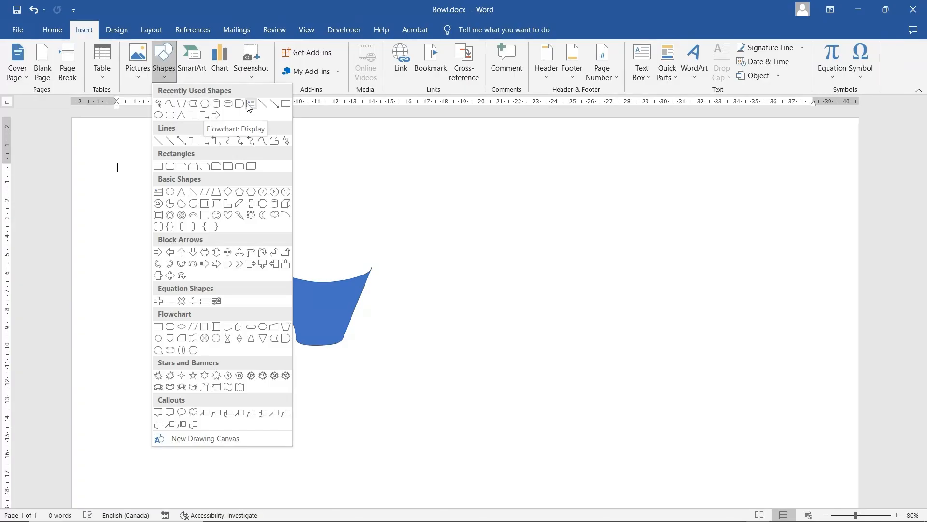
left_click(161, 115)
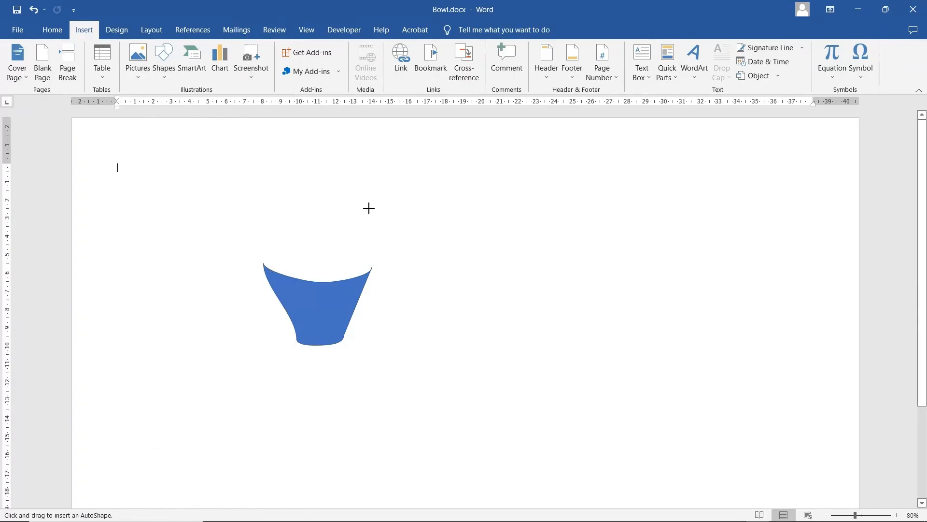
left_click_drag(368, 207, 332, 266)
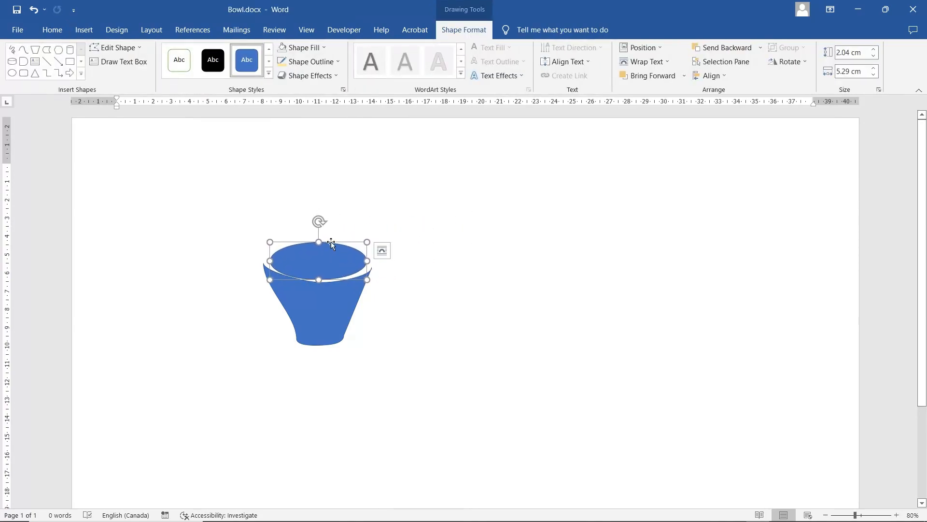
Edit the oval's points, adding one on its lower right edge, to fit the oval to the bowl's rim.
right_click(346, 252)
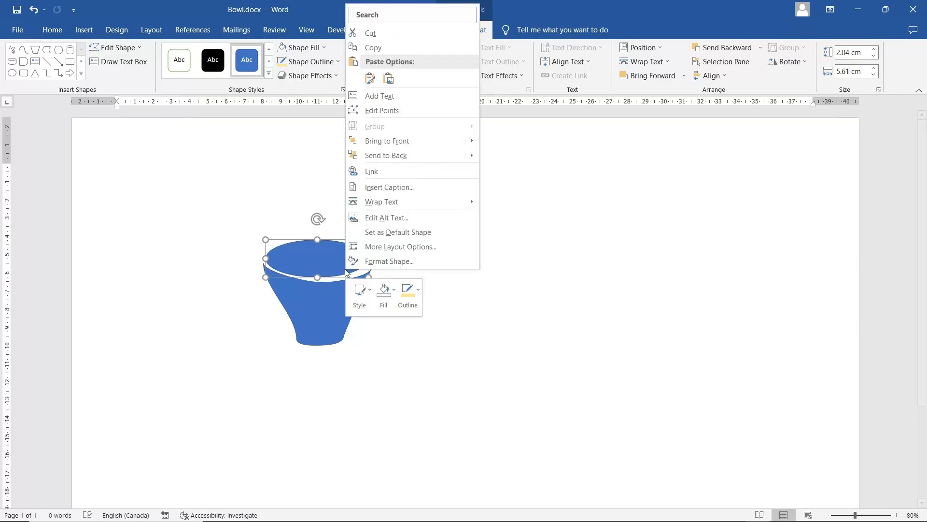
left_click(381, 110)
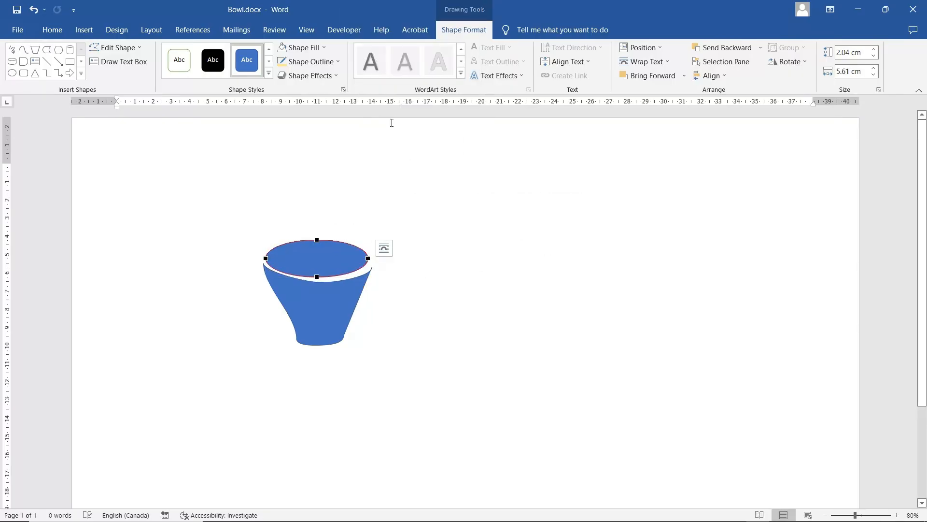
right_click(352, 272)
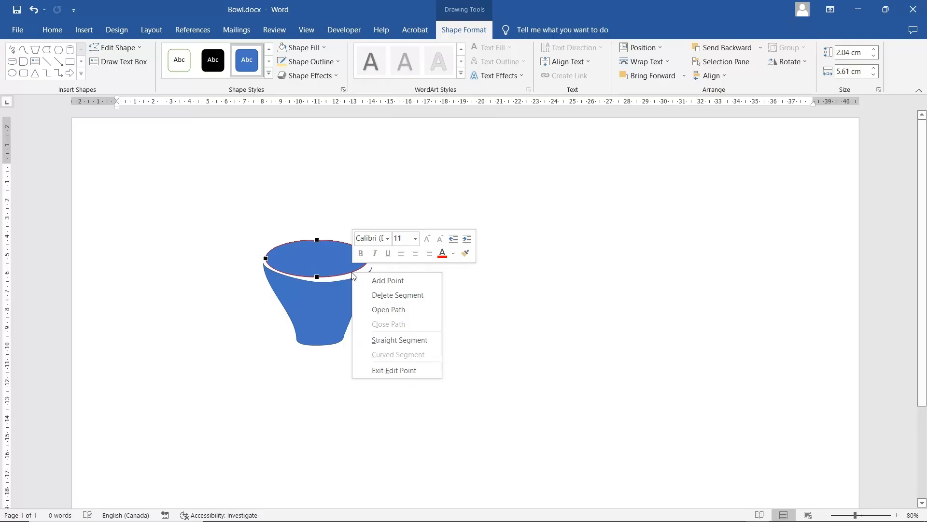
left_click(384, 280)
left_click_drag(351, 271, 310, 282)
key("Escape")
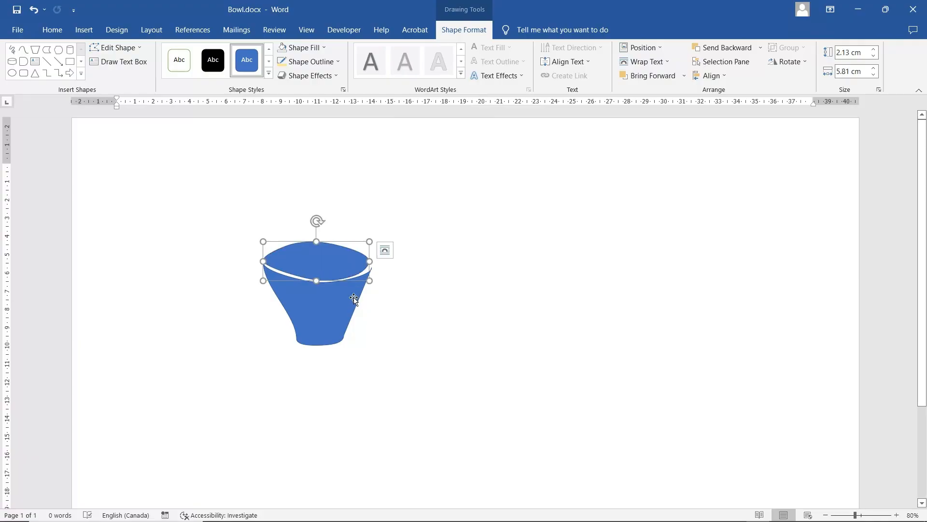
Fill the oval in the bowl's opening with the lightest gold theme color.
left_click(346, 299)
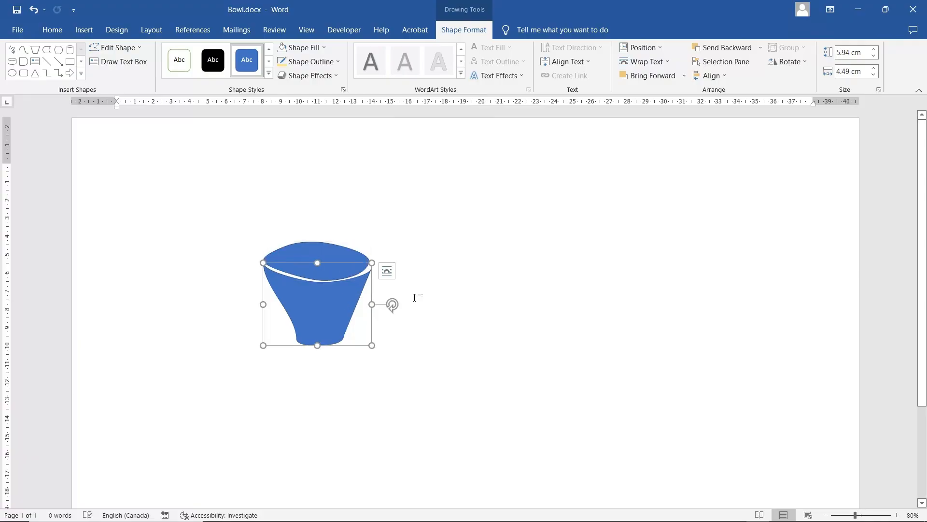
left_click(320, 247)
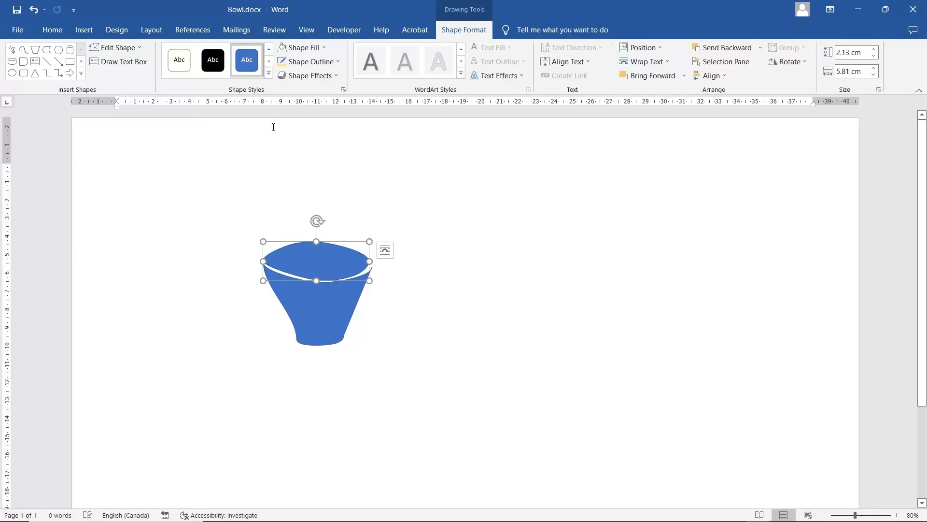
left_click(309, 50)
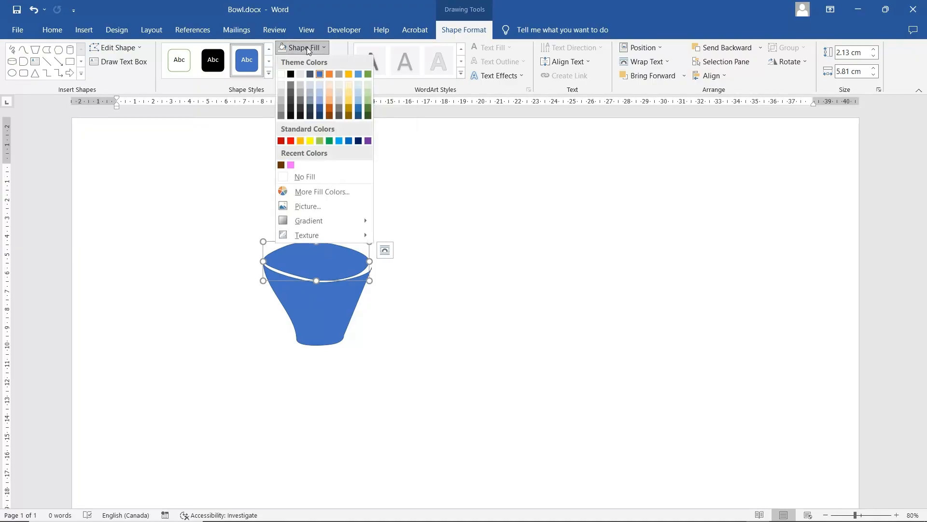
left_click(349, 87)
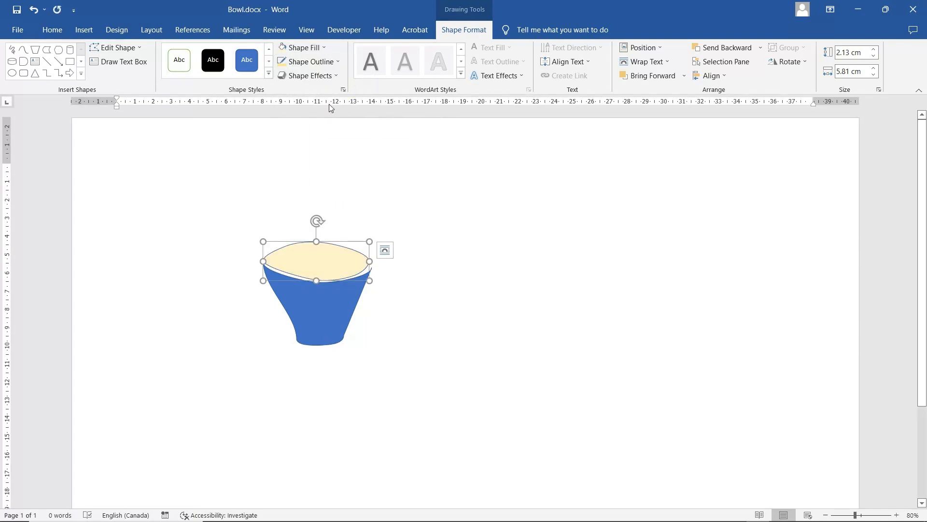
Set the oval's outline to a dark gold theme color, one shade lighter than the darkest gold.
left_click(322, 63)
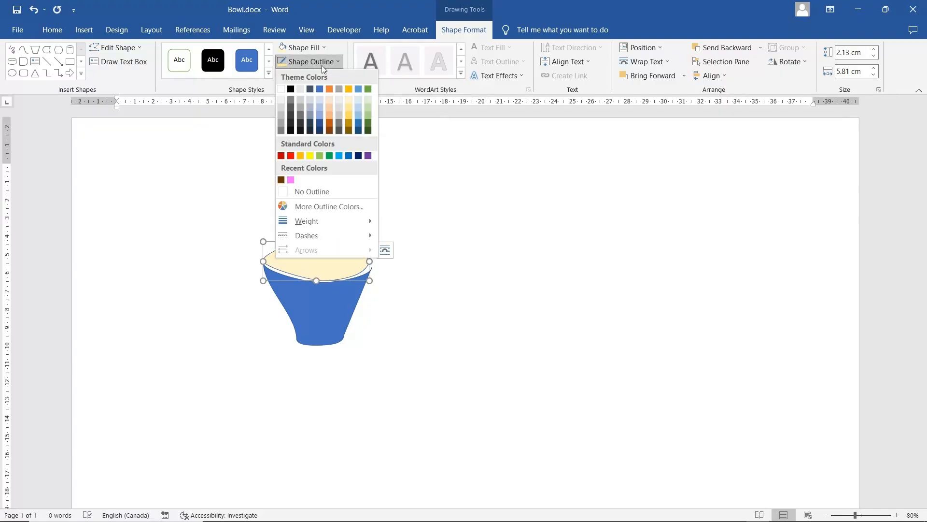
left_click(351, 130)
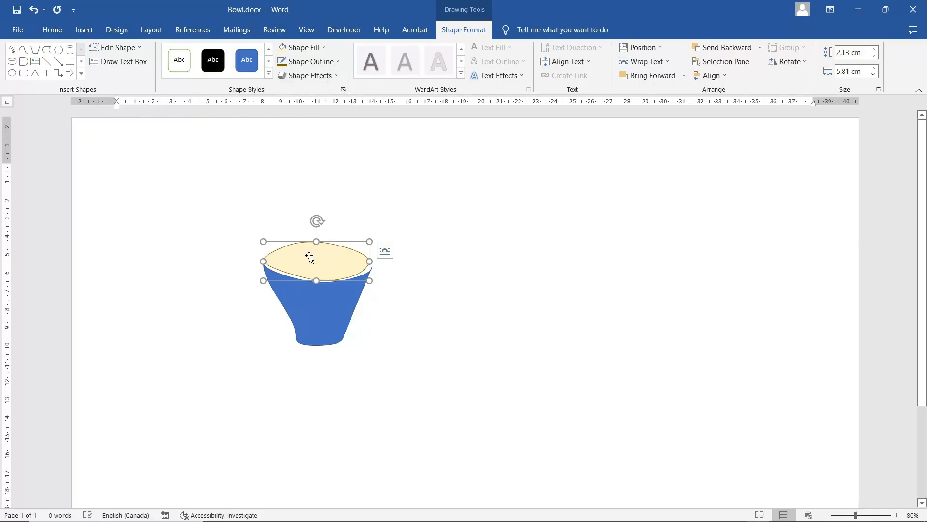
left_click(316, 62)
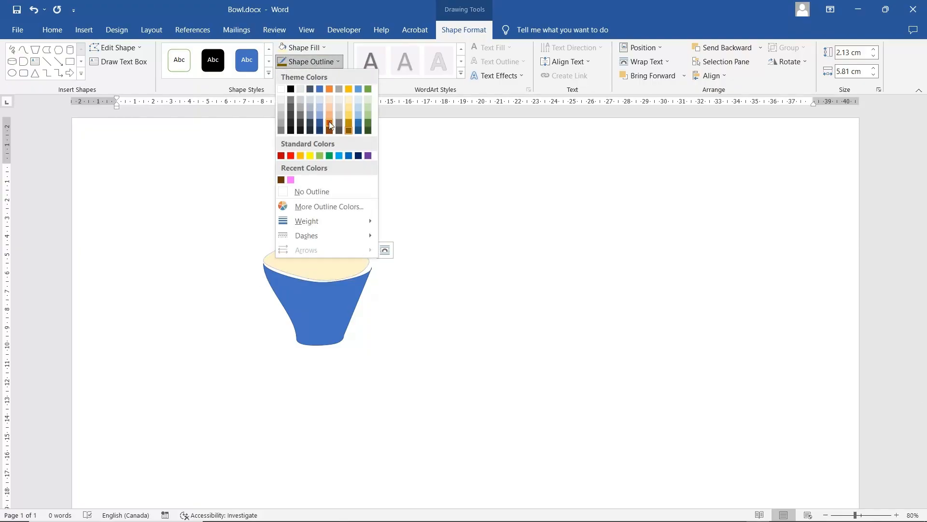
left_click(349, 128)
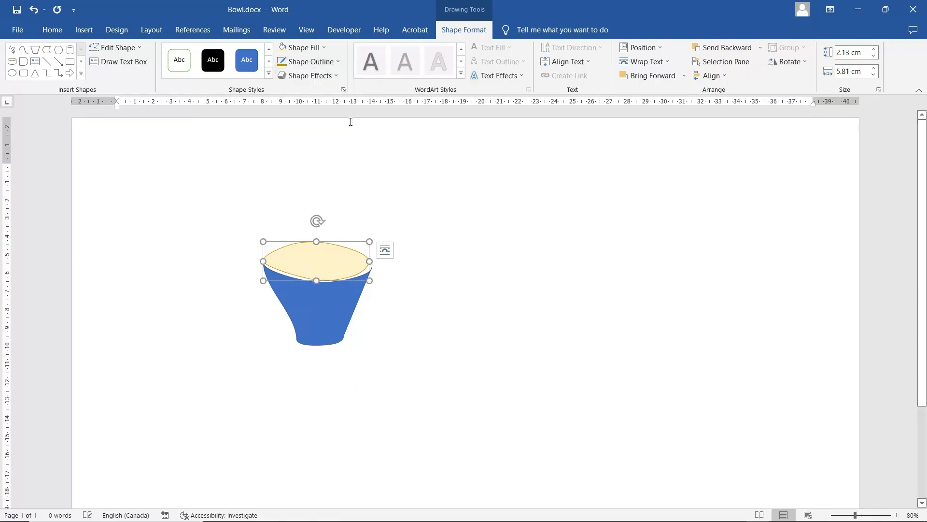
left_click(412, 176)
Apply the Soft Round bevel effect to the oval in the bowl's opening.
left_click(332, 265)
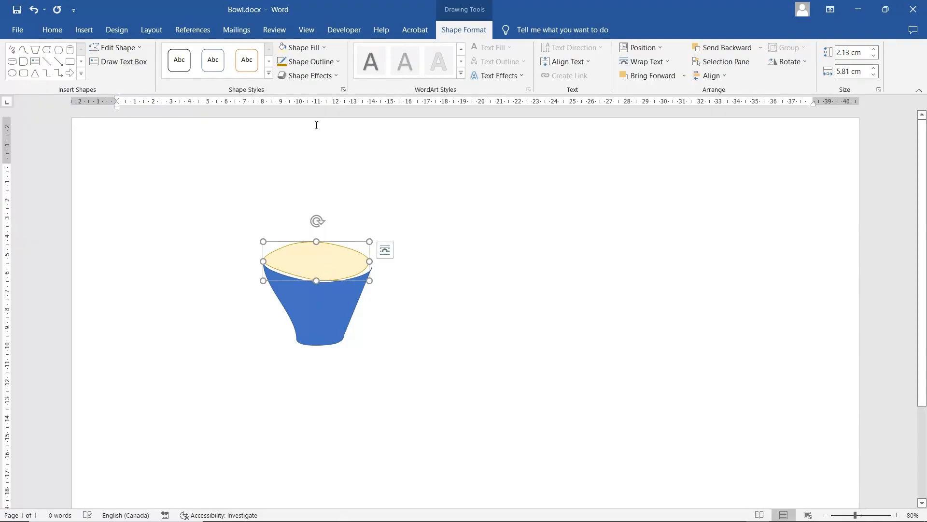
left_click(310, 75)
mouse_move(334, 234)
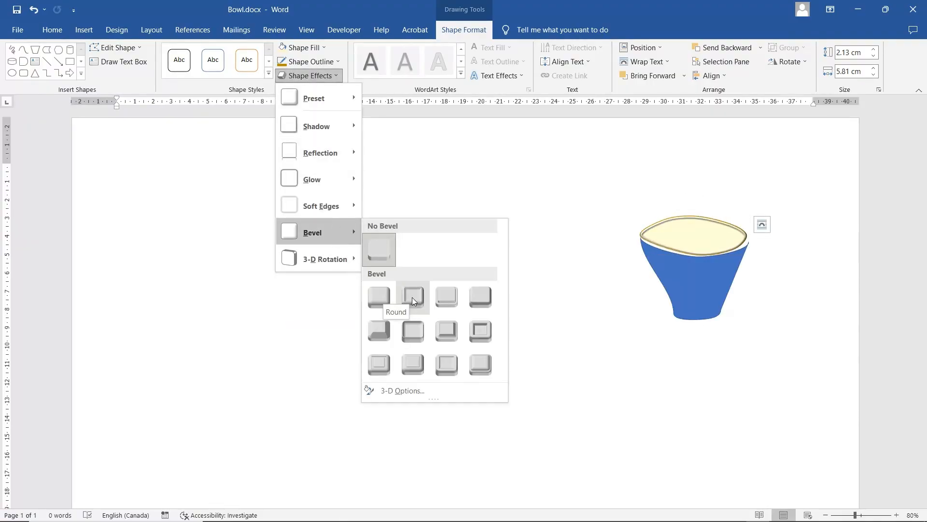
left_click(407, 332)
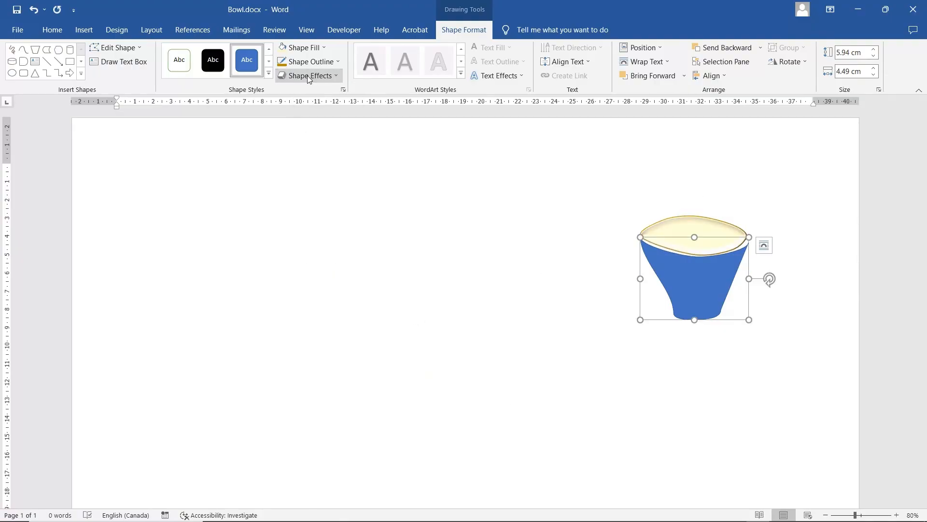
Apply the Round bevel effect to the blue bowl body.
left_click(307, 76)
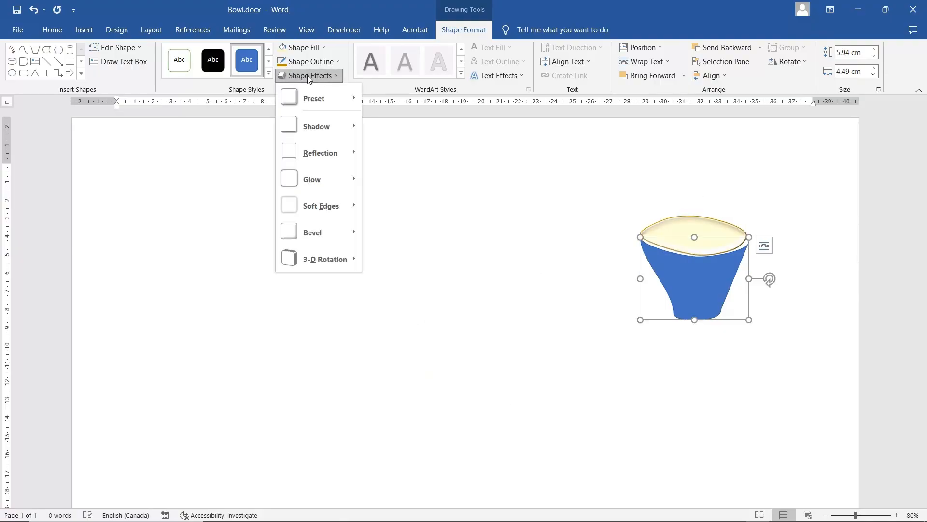
mouse_move(326, 223)
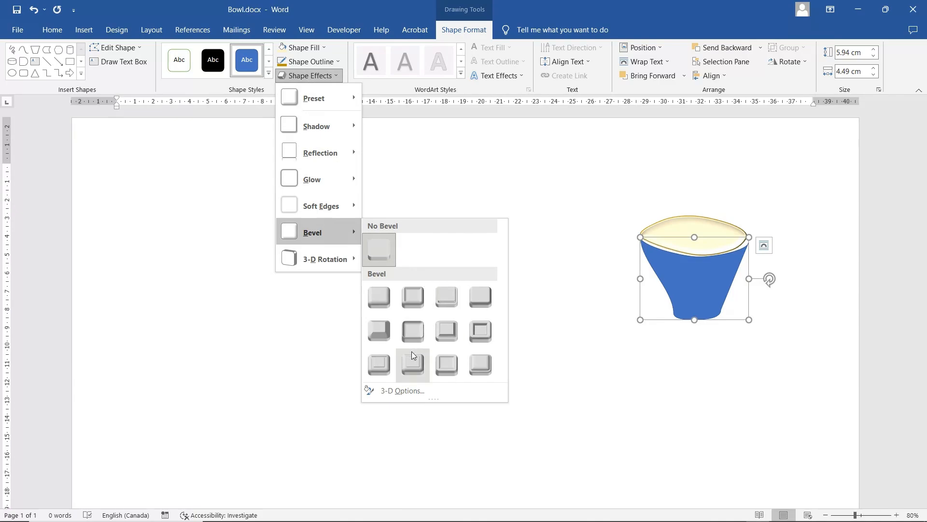
left_click(387, 297)
Move the bowl body and the oval together to the lower left area of the page.
left_click(694, 292)
left_click_drag(694, 291, 423, 393)
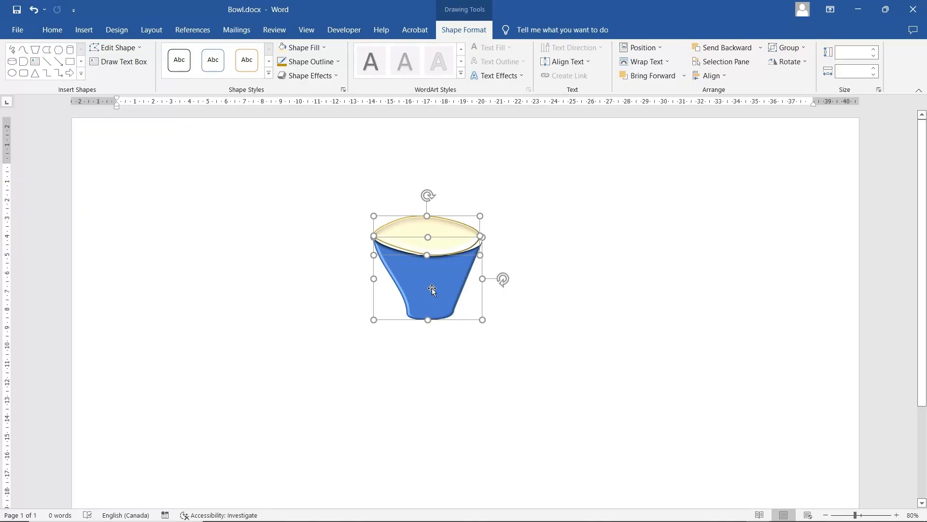
left_click_drag(432, 288, 225, 371)
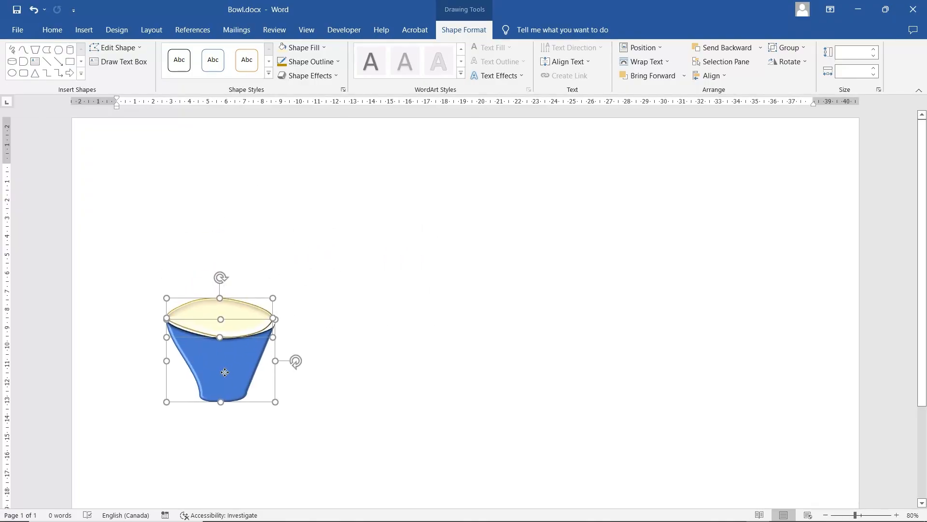
left_click(359, 353)
Add an outer shadow offset toward the bottom to the blue bowl body.
left_click(240, 365)
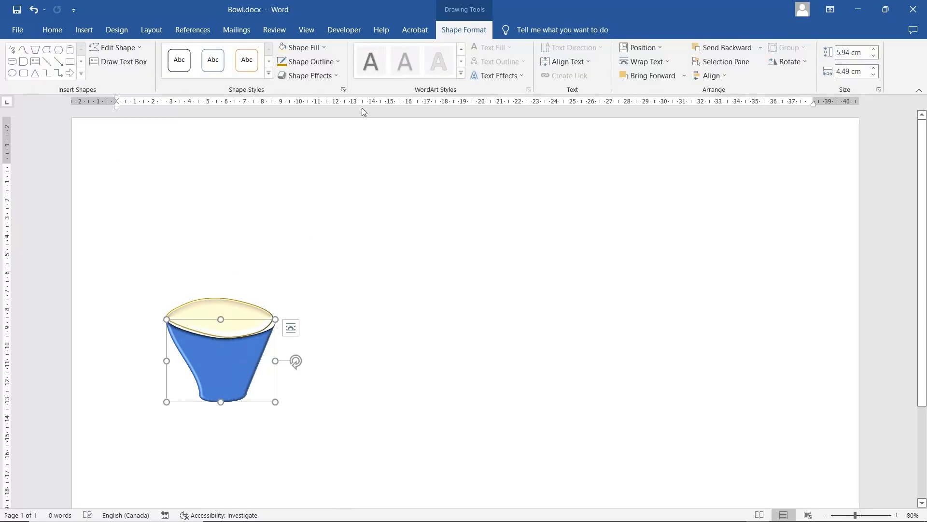
left_click(306, 75)
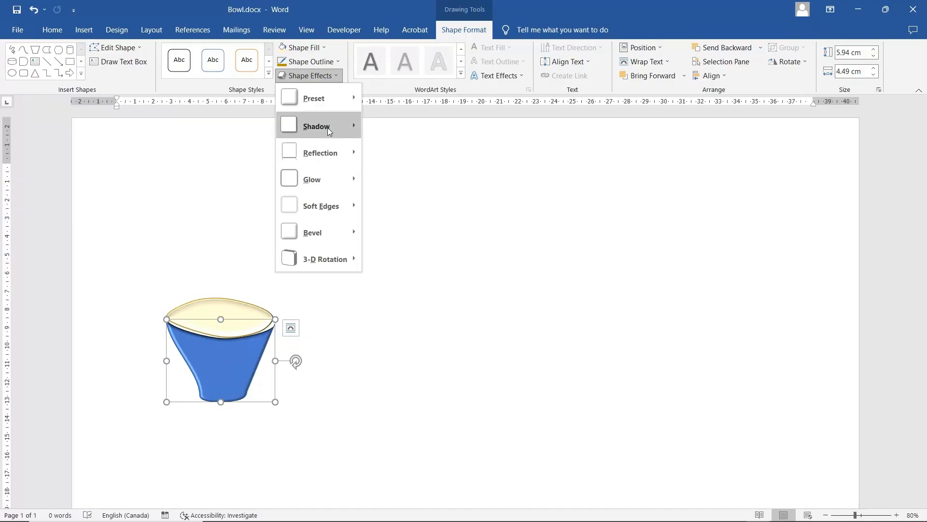
mouse_move(327, 126)
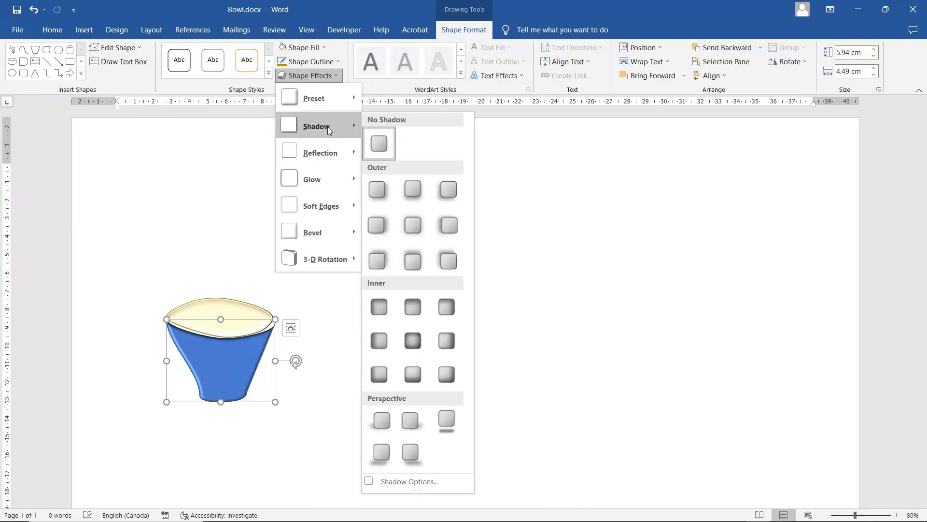
left_click(412, 190)
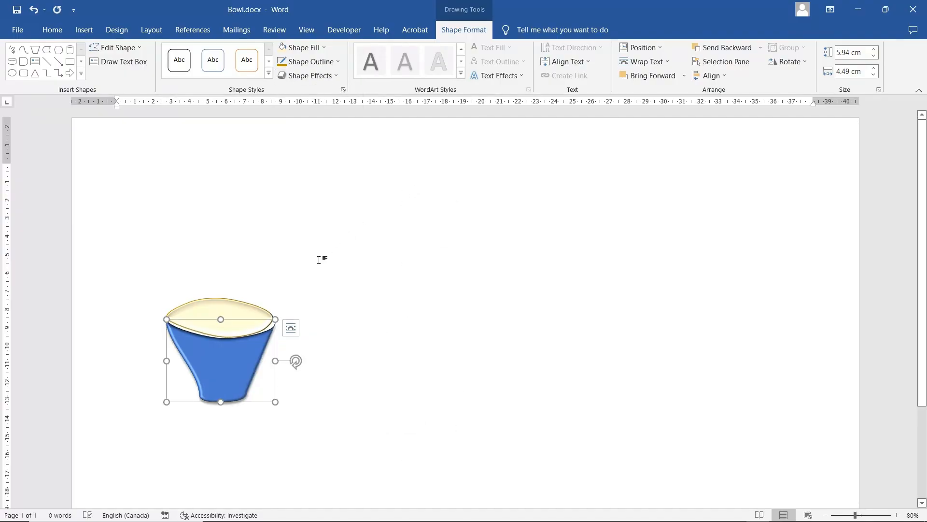
Apply the second-smallest gray glow variation to the oval in the bowl's opening.
left_click(228, 309)
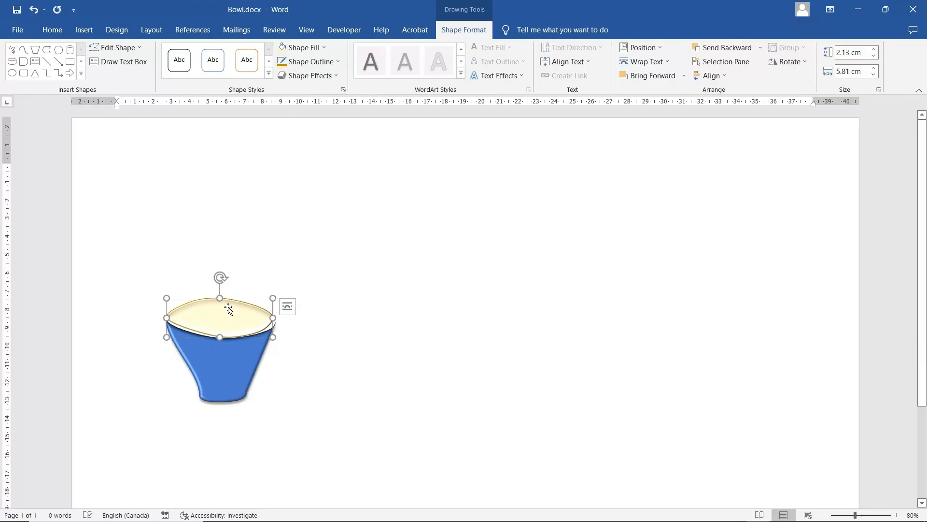
left_click(316, 77)
mouse_move(332, 178)
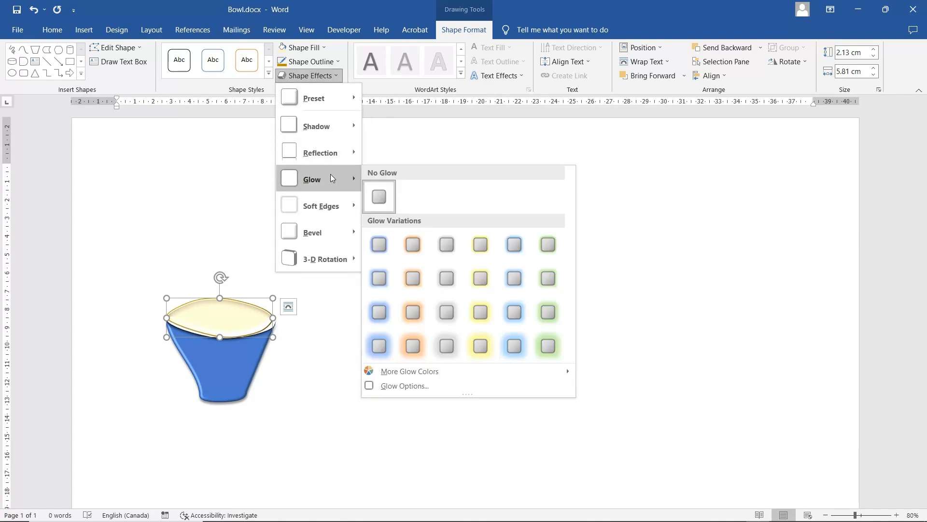
left_click(446, 278)
left_click(447, 278)
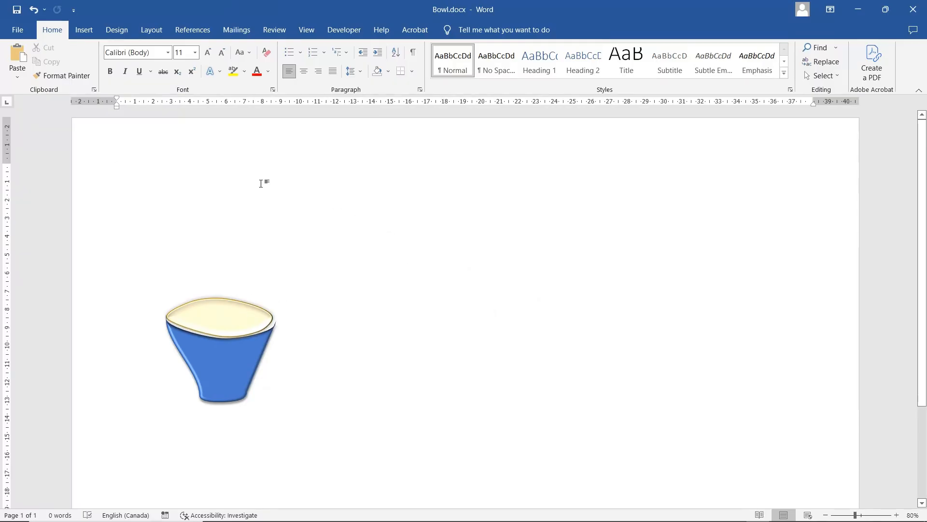
Change the oval's fill to a gradient fill of the Path type.
left_click(256, 314)
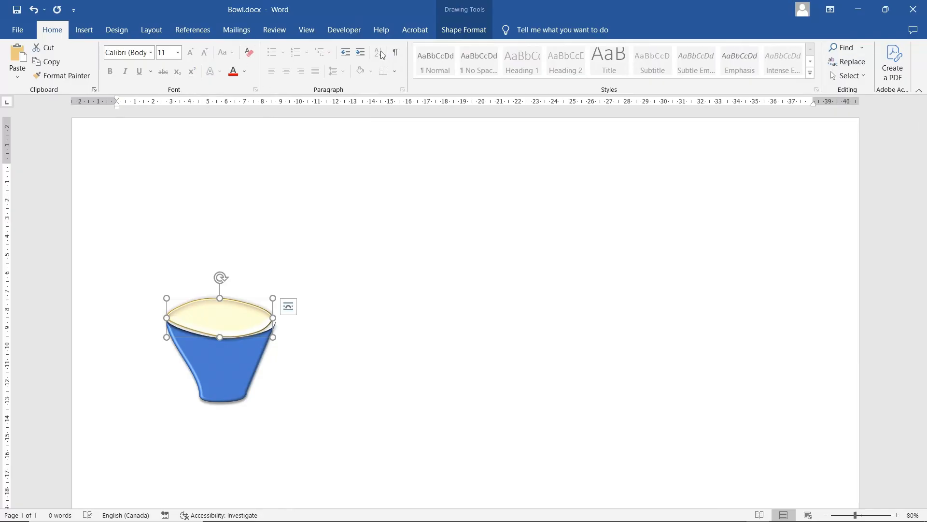
left_click(445, 33)
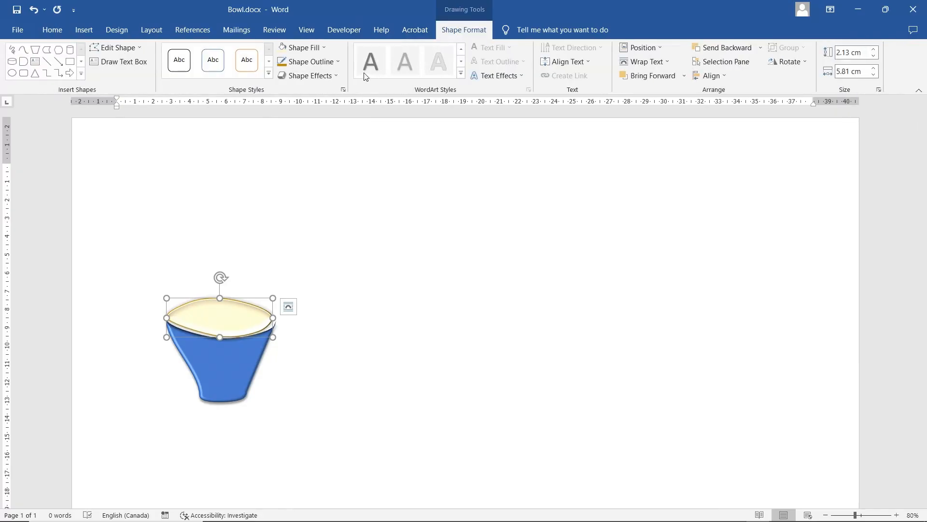
left_click(343, 90)
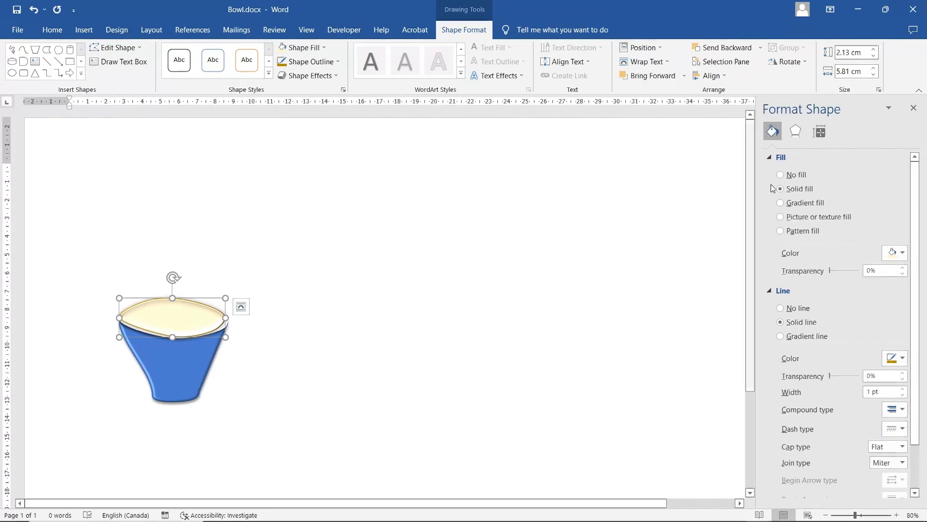
left_click(781, 203)
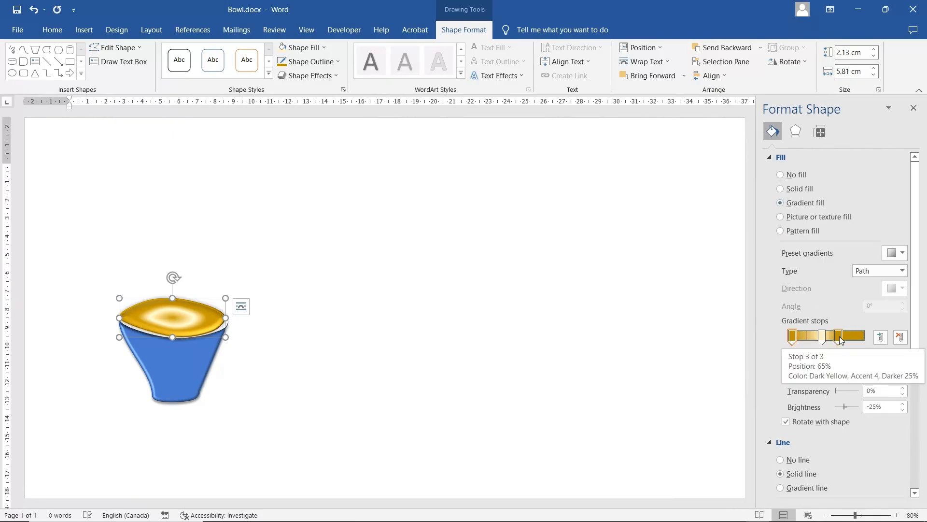
left_click(902, 270)
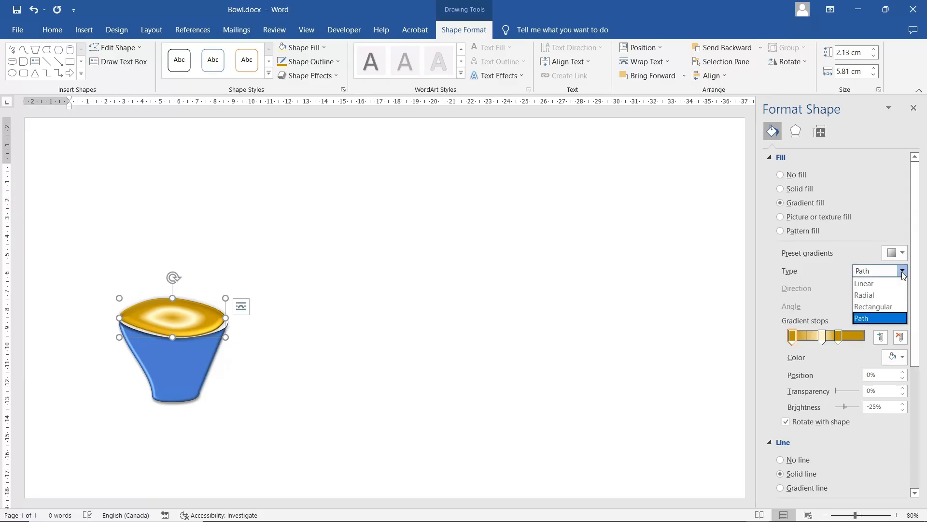
left_click(876, 318)
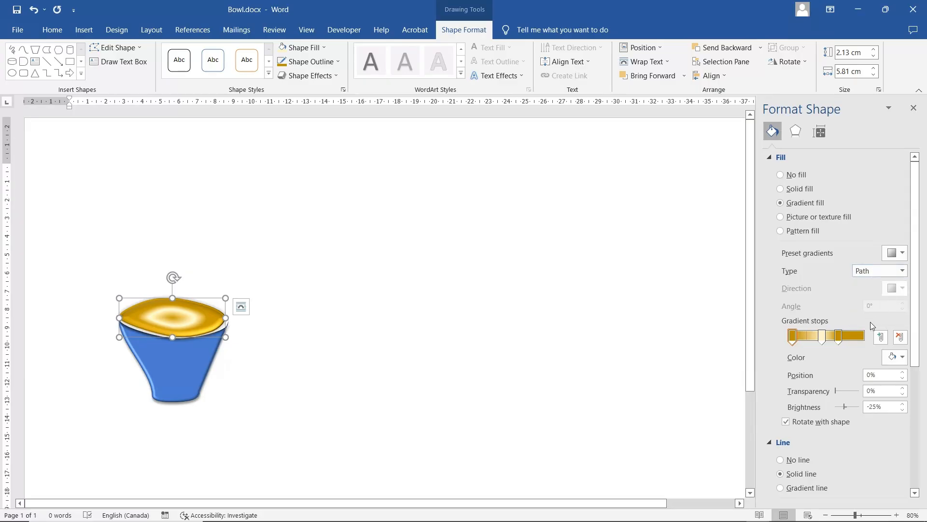
Set the oval's third gradient stop, at 65%, to the gold Accent 4 theme color with 60% brightness.
left_click(838, 338)
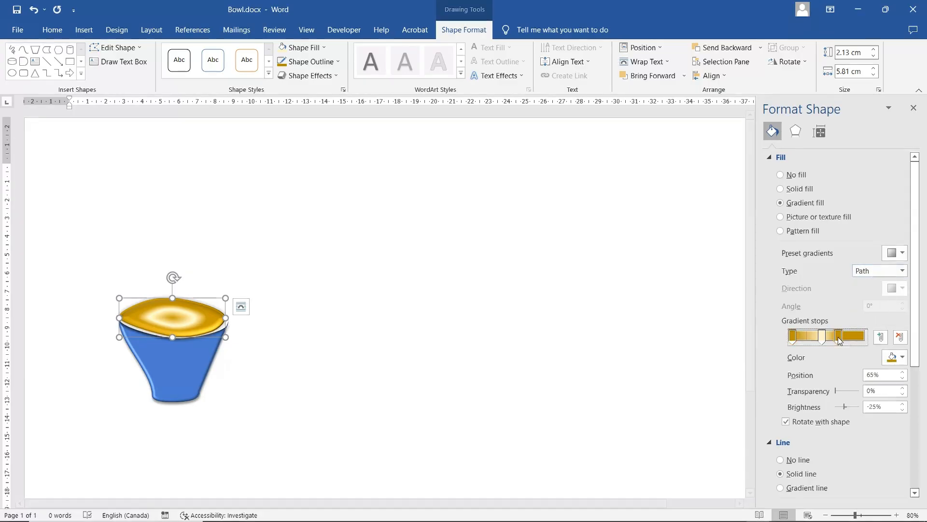
left_click(902, 357)
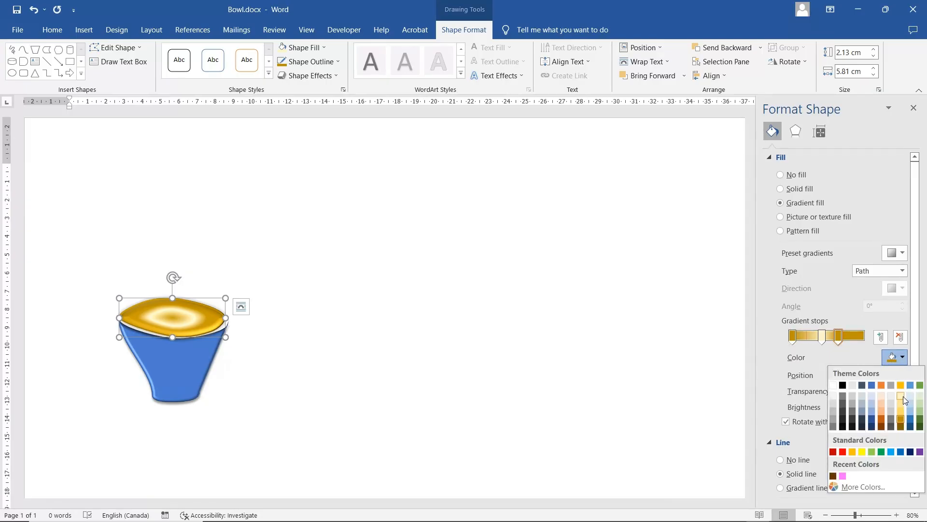
left_click(905, 400)
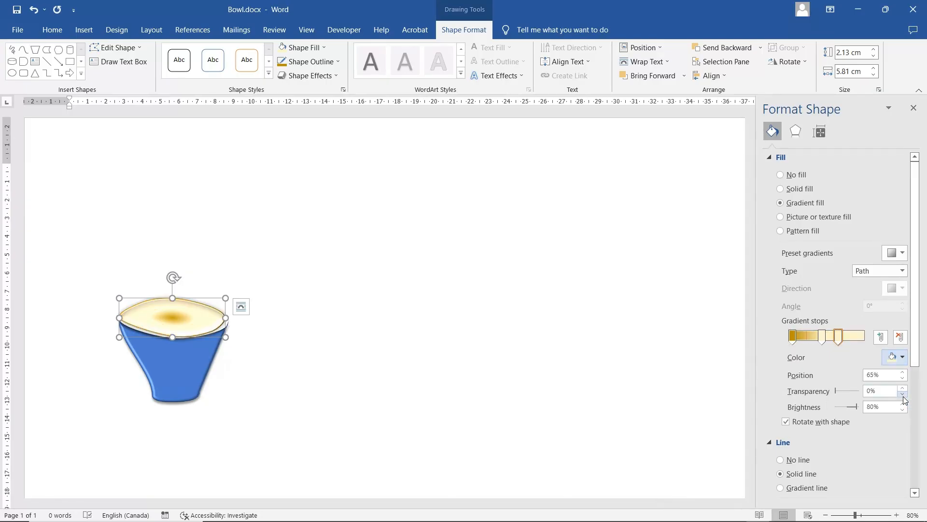
left_click(903, 358)
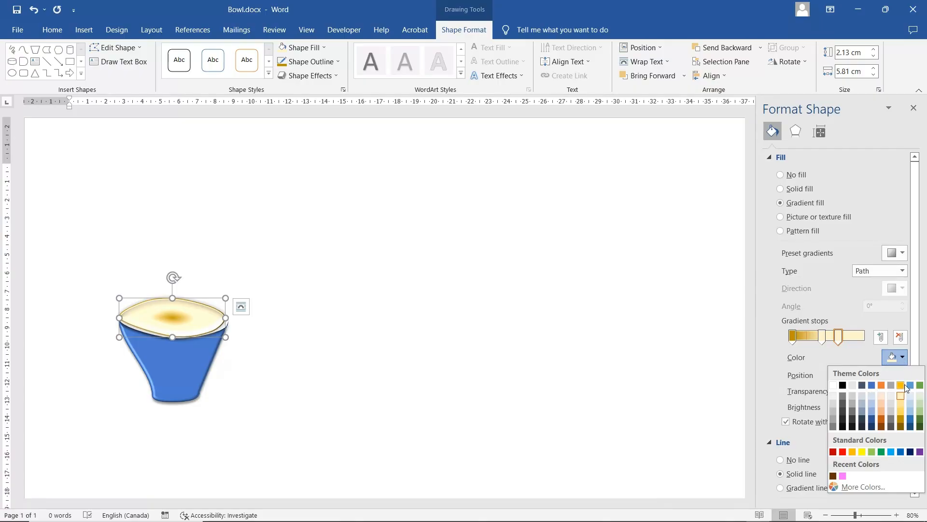
left_click(902, 405)
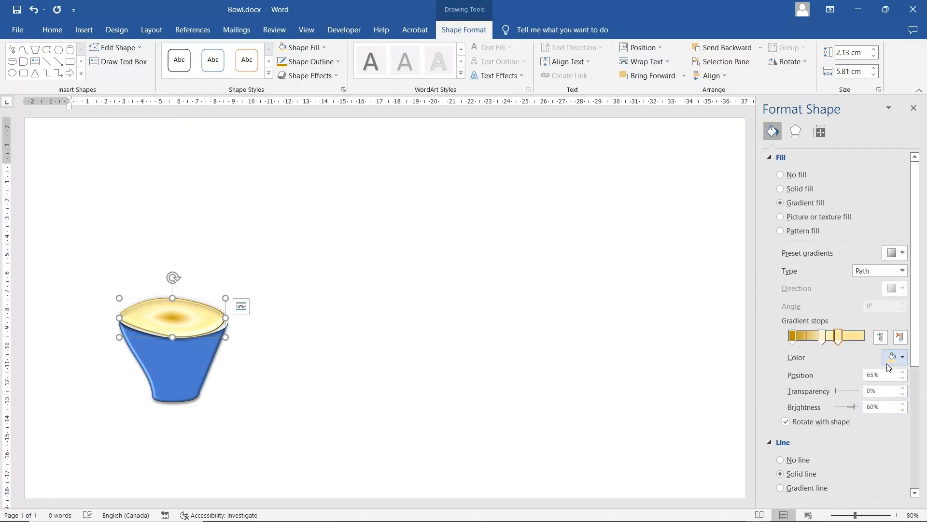
Set the oval's first gradient stop, at 0%, to the gold Accent 4 theme color with 60% brightness.
left_click(792, 336)
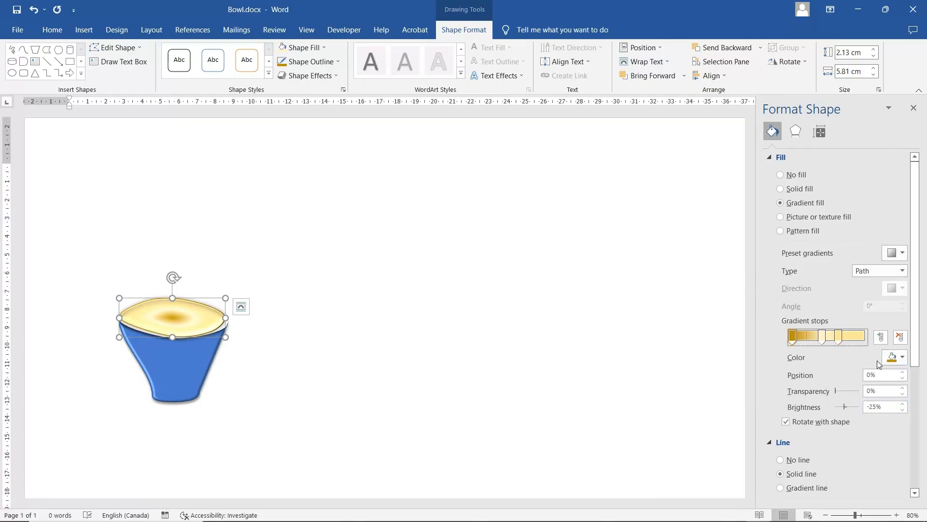
left_click(903, 358)
left_click(902, 397)
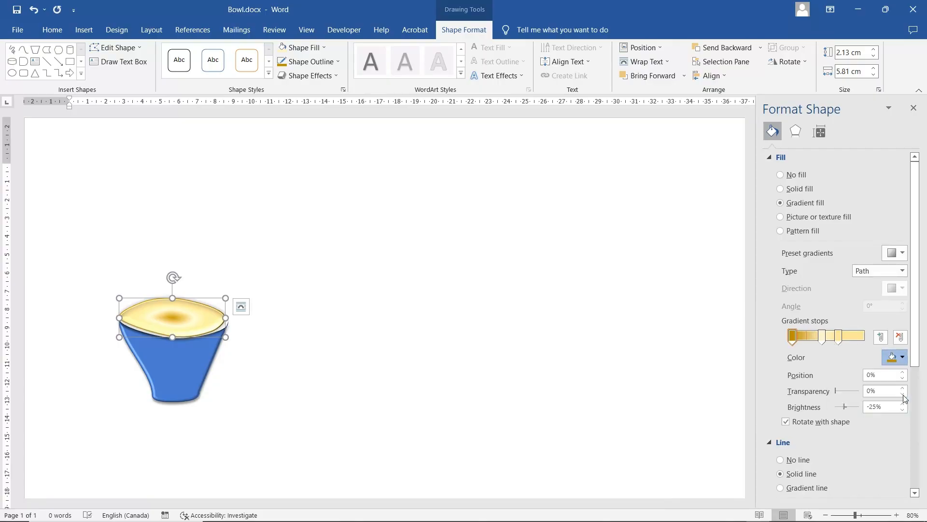
left_click(901, 358)
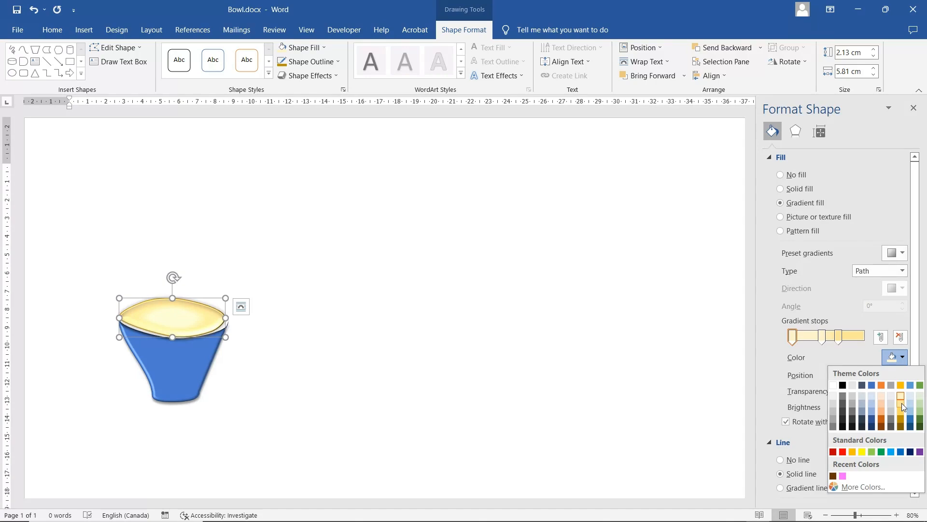
left_click(902, 407)
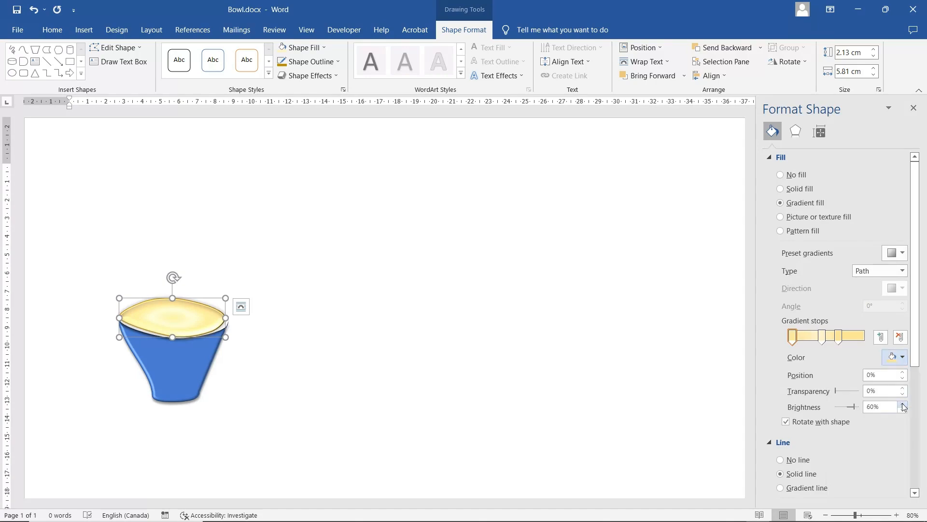
left_click(588, 321)
Draw a thin Flowchart: Manual Operation shape about 8.7 cm high and 0.3 cm wide, tilted up to the right beside the bowl.
left_click(84, 29)
left_click(164, 60)
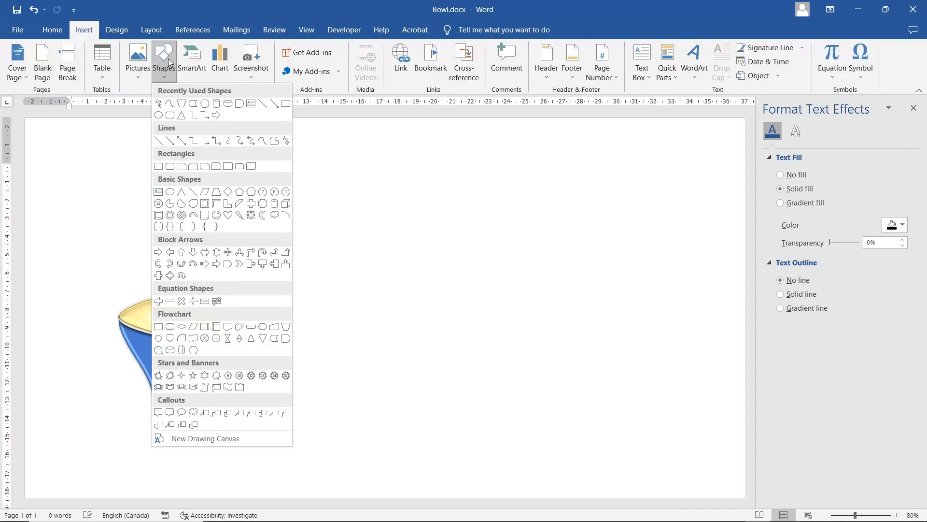
left_click(288, 330)
mouse_move(337, 336)
left_mouse_down()
mouse_move(340, 178)
mouse_move(392, 179)
mouse_move(427, 211)
left_mouse_up()
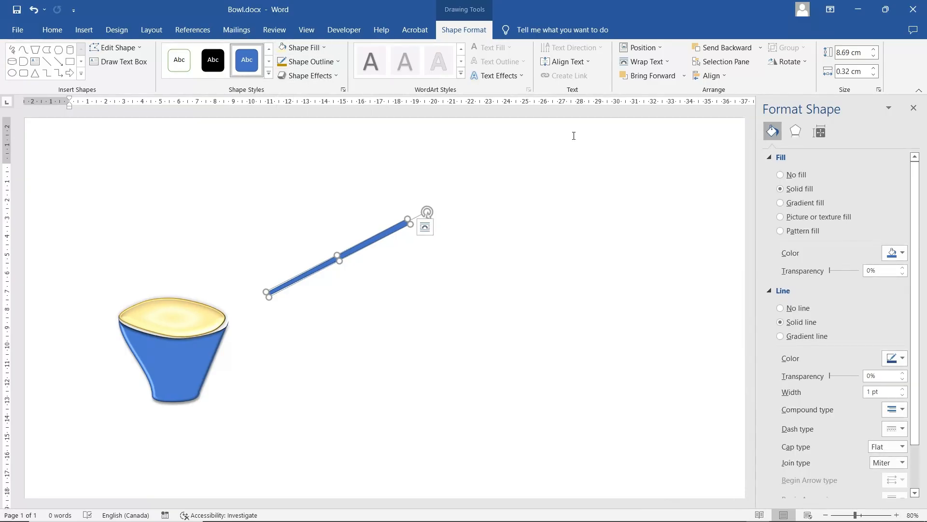
Fill the thin tilted shape with the papyrus texture, the first one in the texture gallery.
left_click(804, 232)
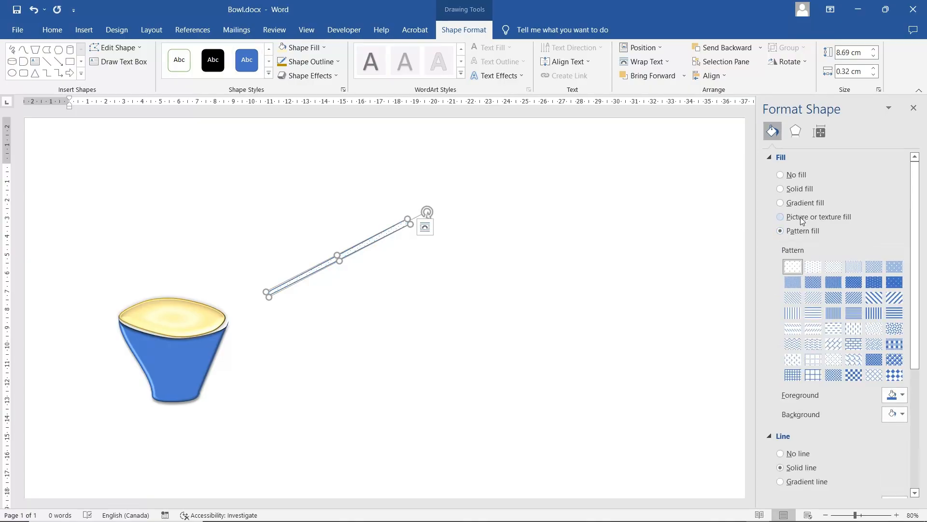
left_click(802, 217)
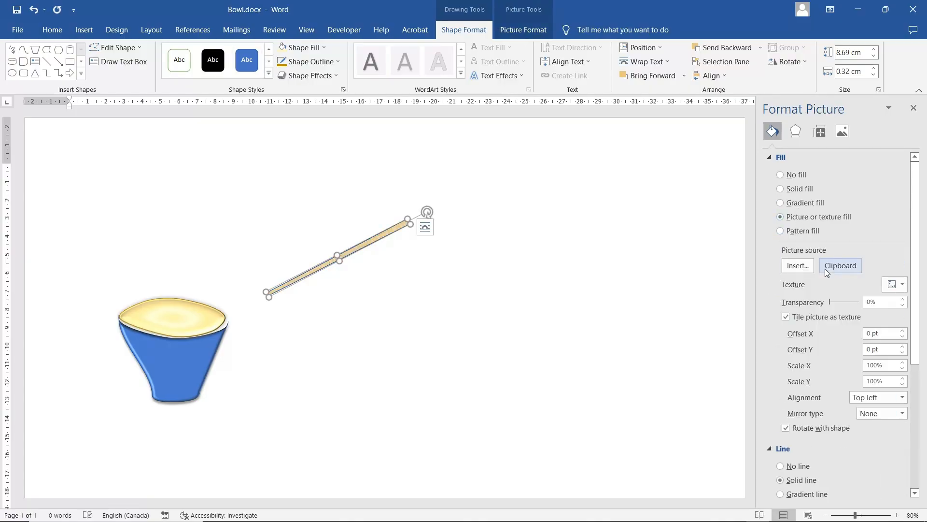
left_click(902, 285)
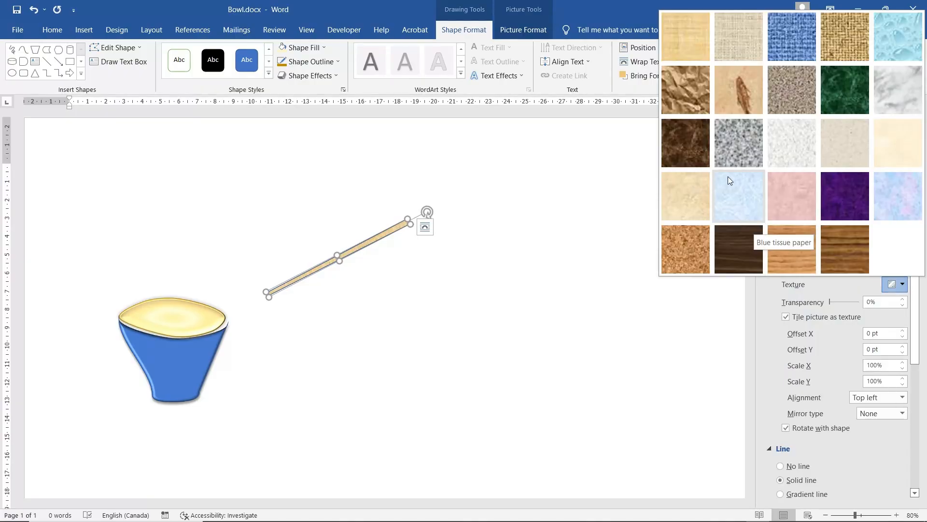
left_click(680, 54)
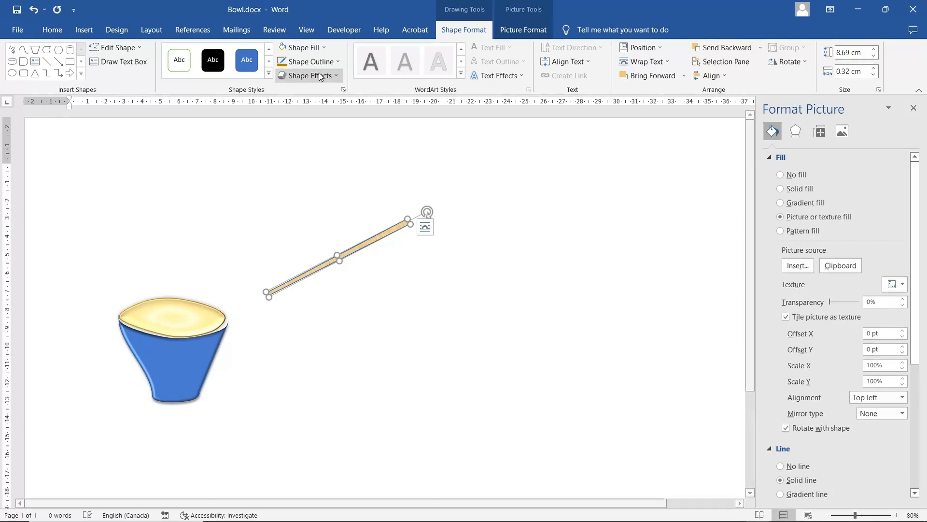
left_click(311, 49)
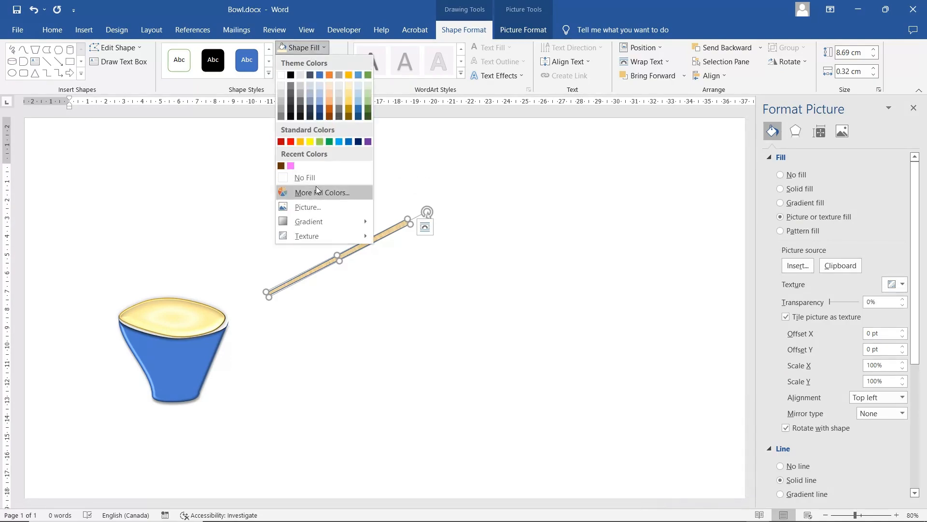
mouse_move(320, 219)
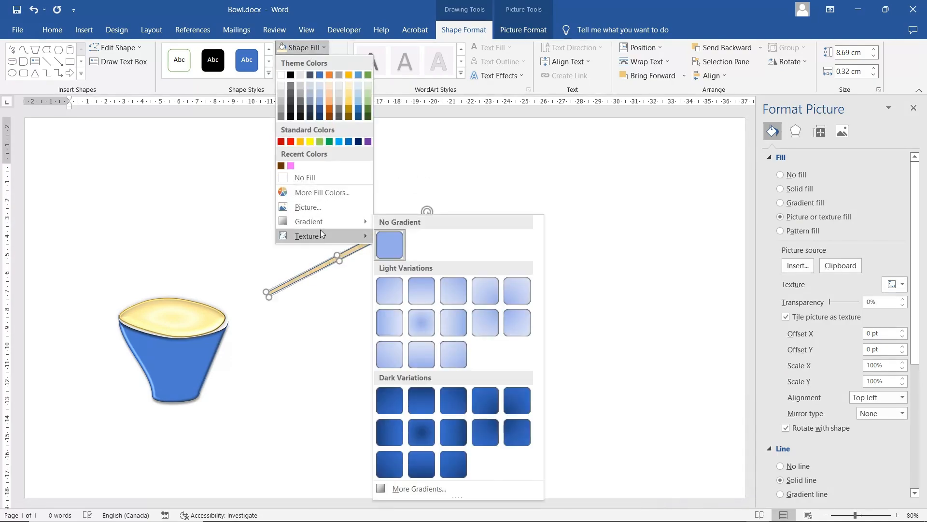
mouse_move(320, 235)
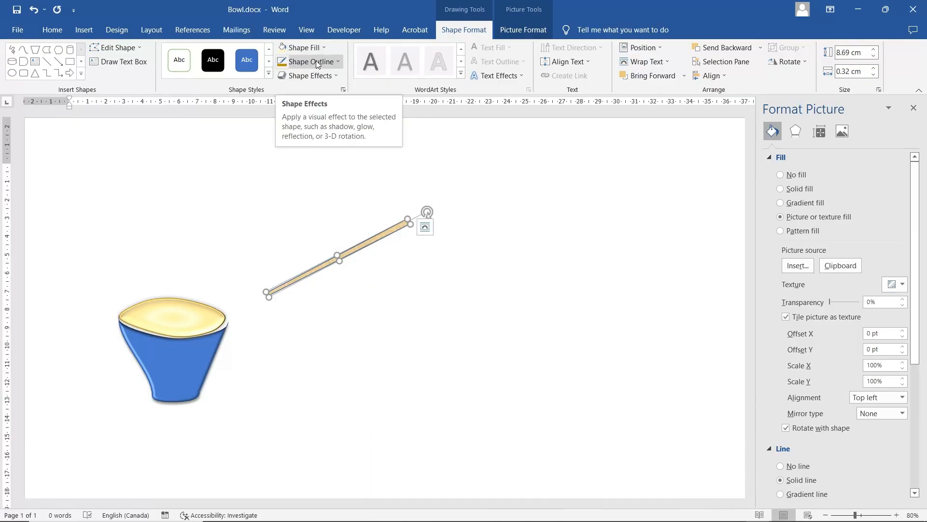
Give the thin stick a gold Accent 4, Darker 25% outline with a ¼ pt weight.
left_click(318, 63)
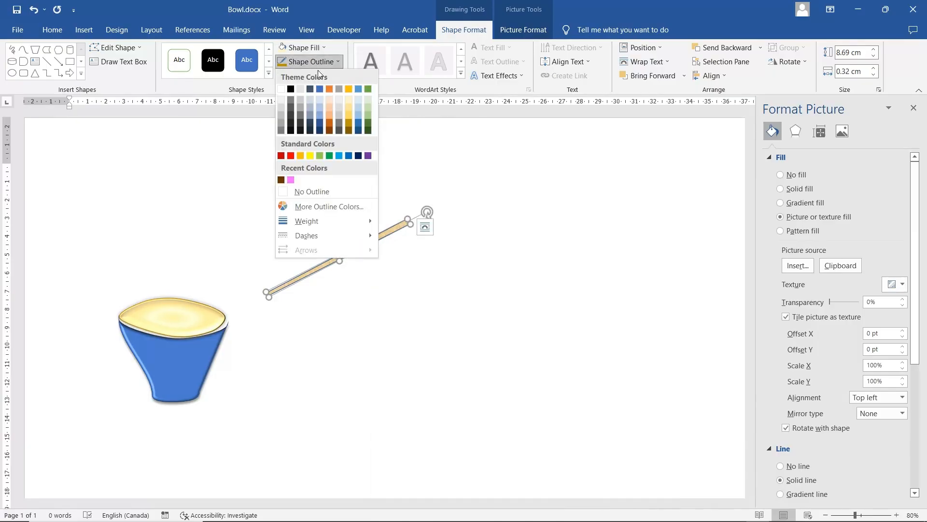
left_click(350, 123)
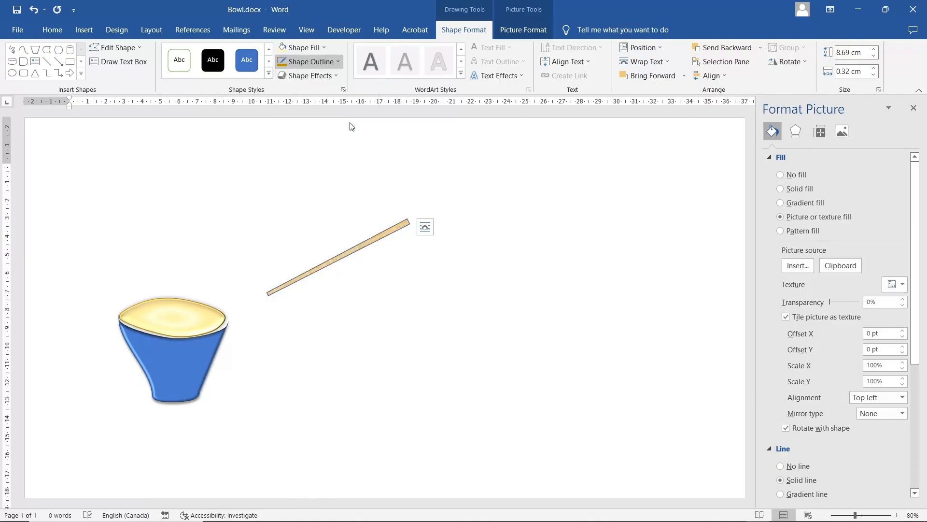
left_click(326, 64)
mouse_move(318, 221)
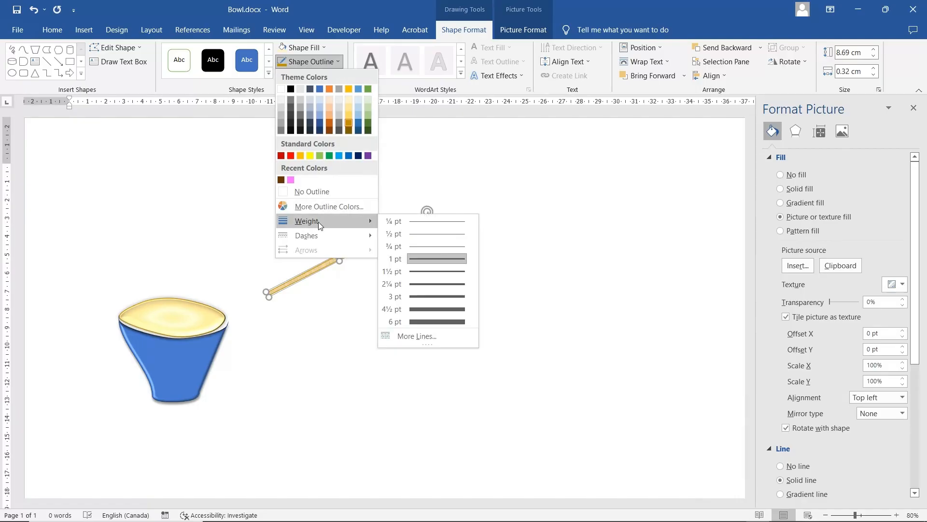
left_click(422, 221)
left_click(385, 253)
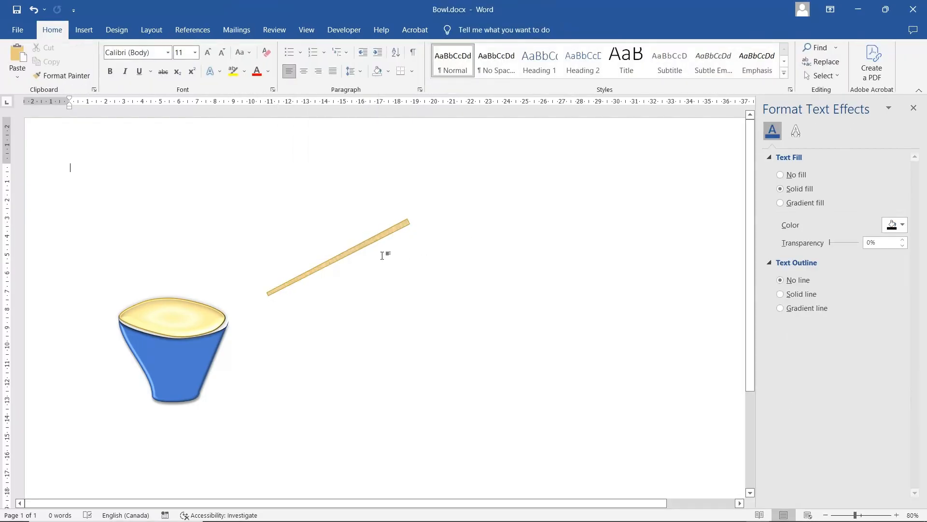
Apply a preset bevel effect to the thin stick, with a top bevel 9 pt wide and 6 pt high.
left_click(369, 243)
left_click(310, 75)
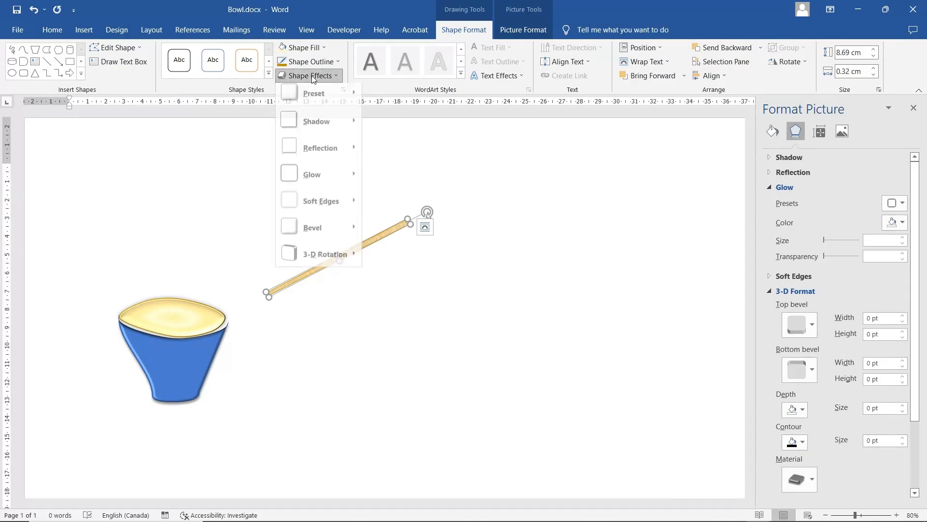
mouse_move(333, 233)
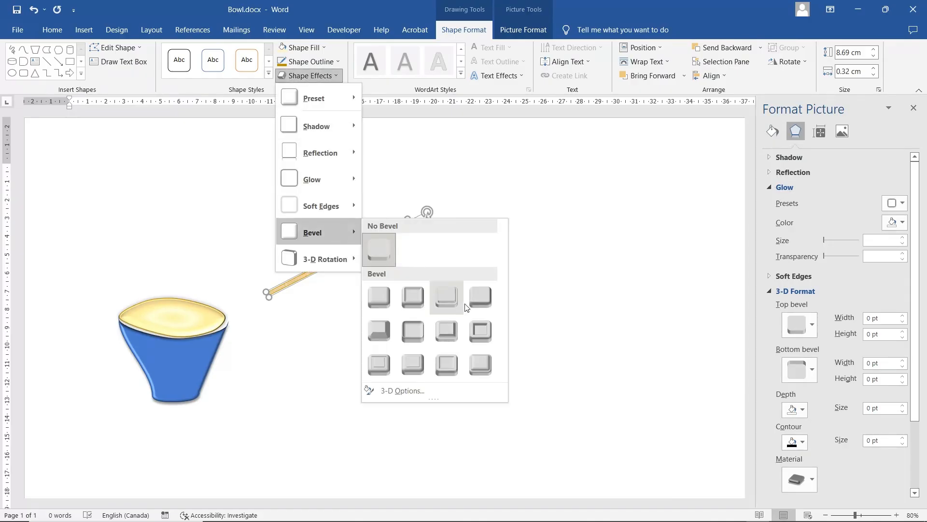
left_click(483, 338)
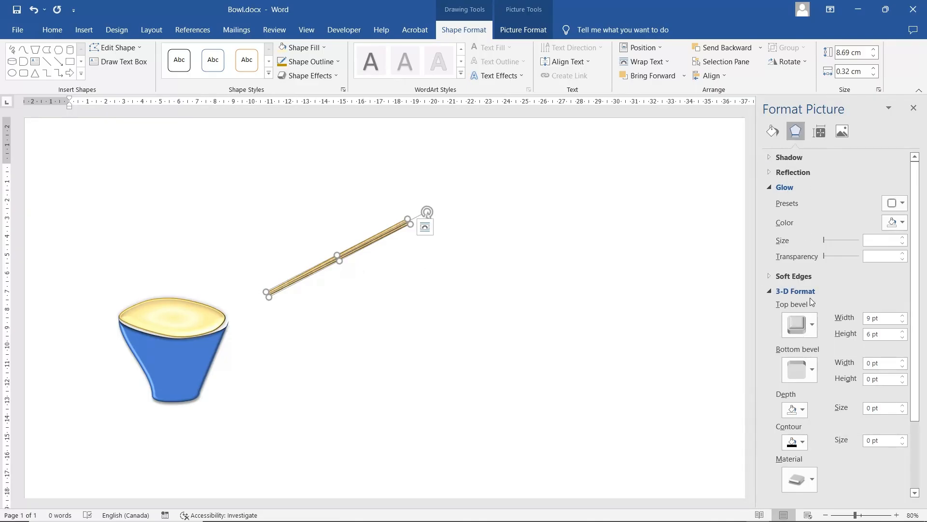
Set the stick's 3-D material to Plastic and its lighting to the second warm preset.
scroll(829, 336, "down", 4)
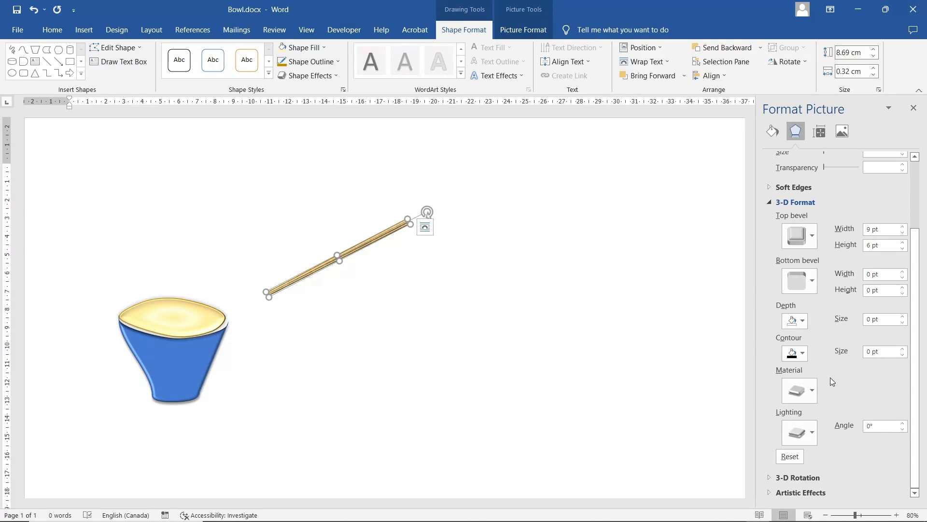
left_click(815, 390)
left_click(872, 264)
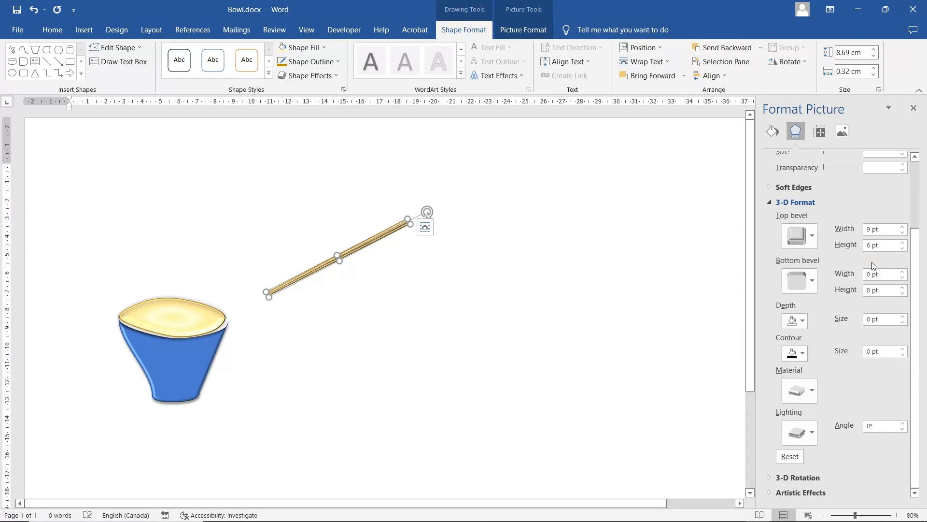
left_click(811, 391)
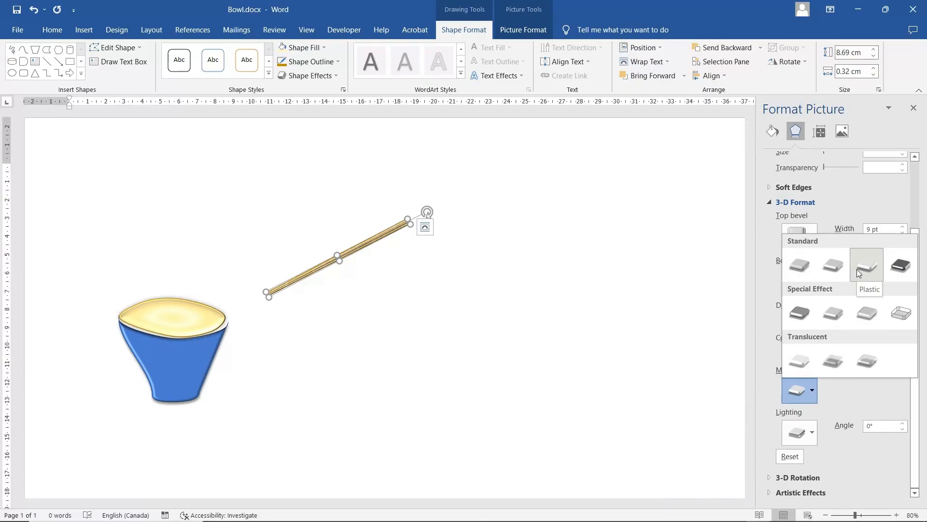
left_click(811, 428)
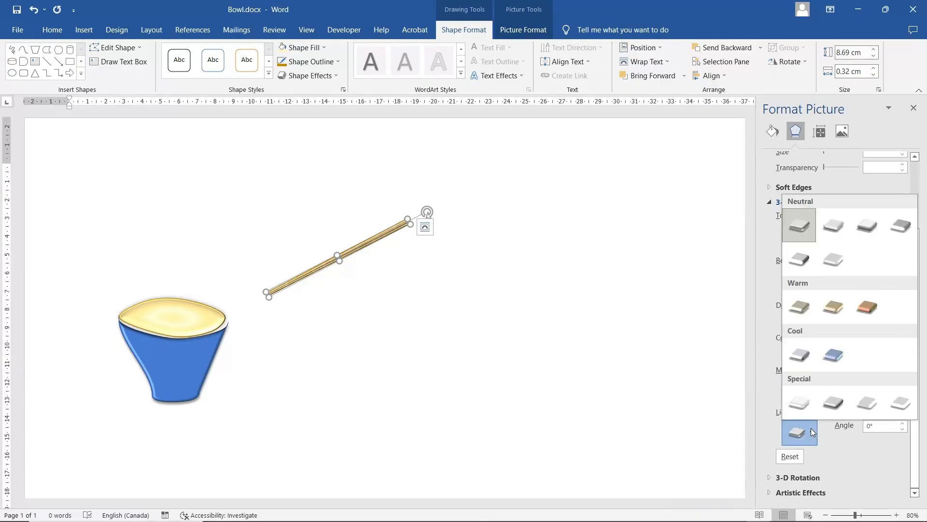
left_click(830, 310)
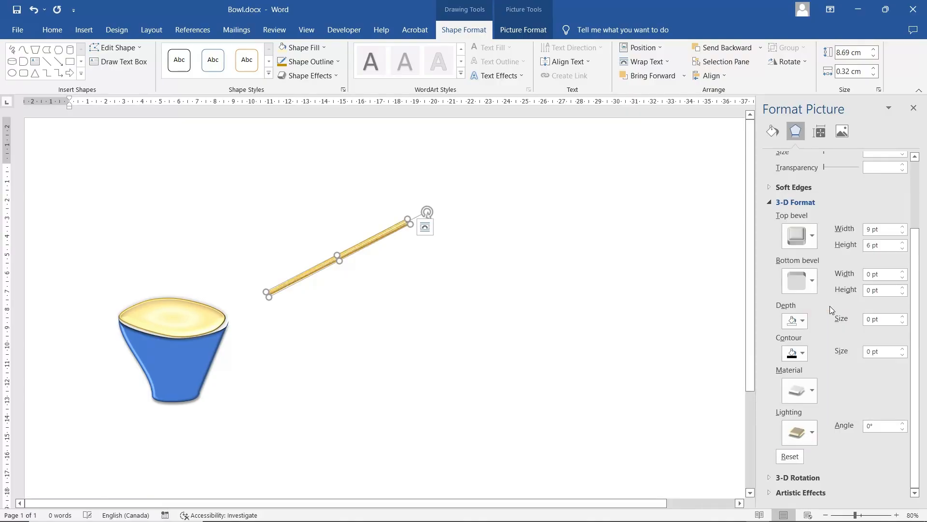
Add a 5 pt glow in gray Accent 3 to the stick.
left_click(310, 76)
mouse_move(316, 179)
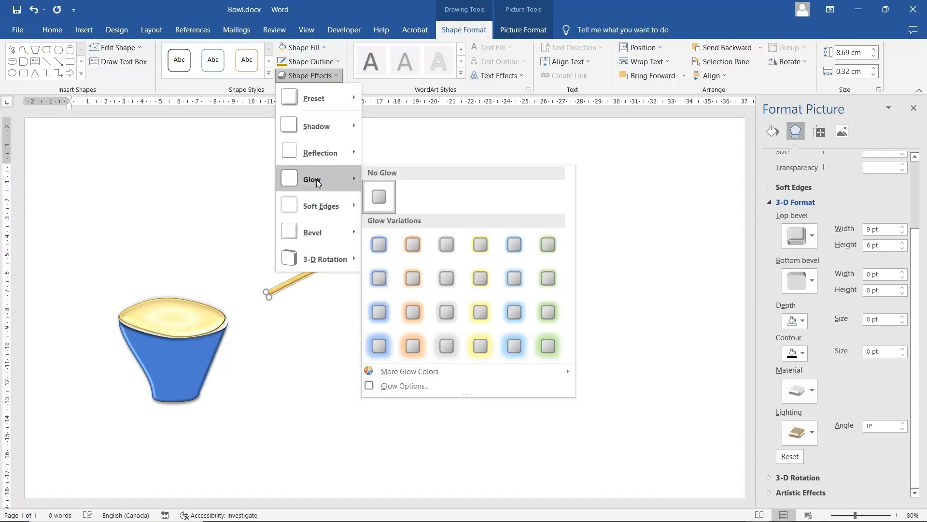
left_click(440, 244)
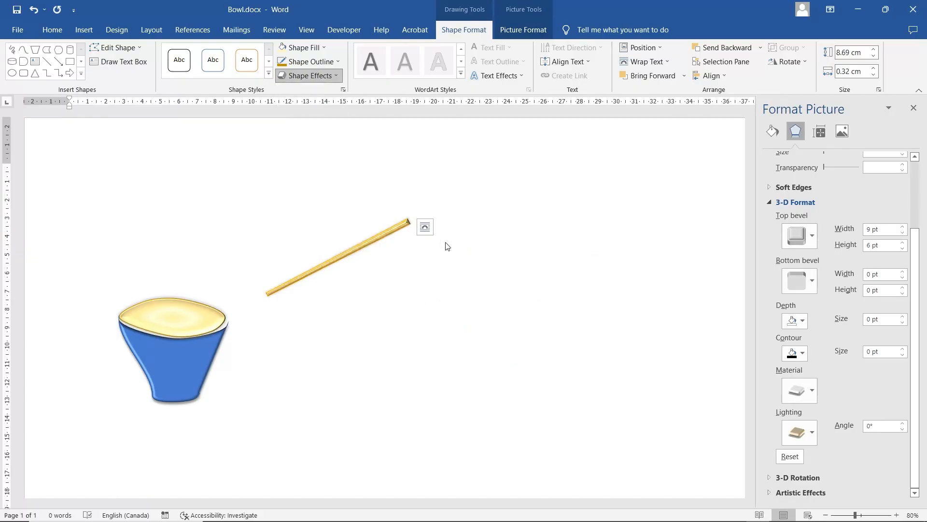
left_click(401, 279)
Move the stick slightly away from the bowl and adjust the corner points of its upper end with Edit Points.
left_click_drag(379, 237, 432, 231)
right_click(460, 215)
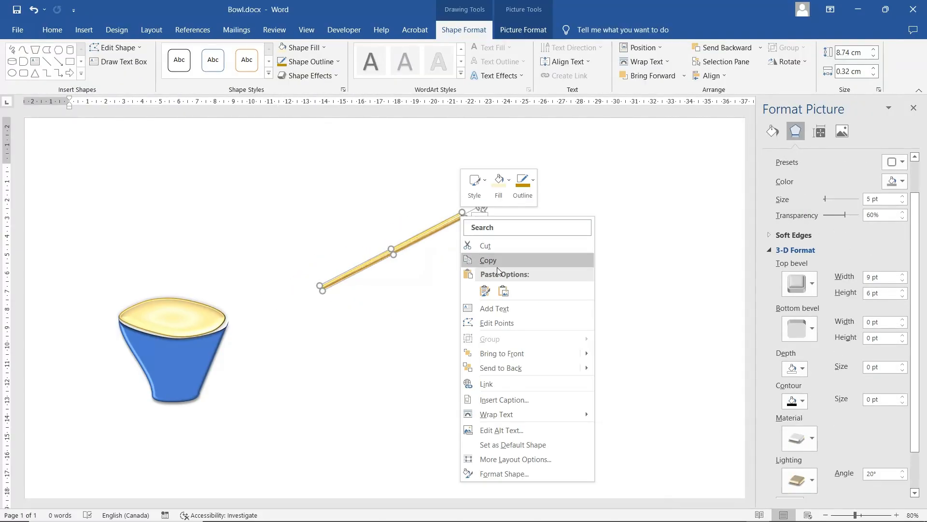
left_click(497, 322)
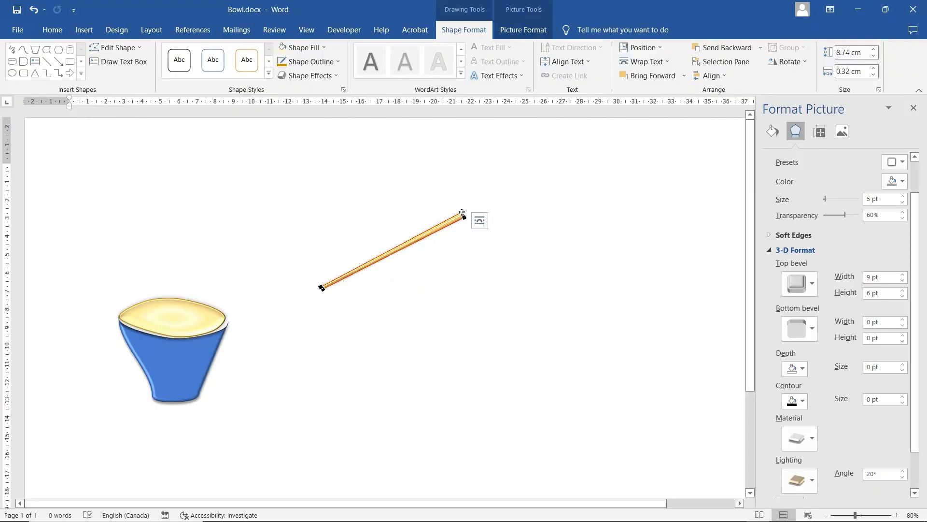
left_click_drag(462, 212, 465, 214)
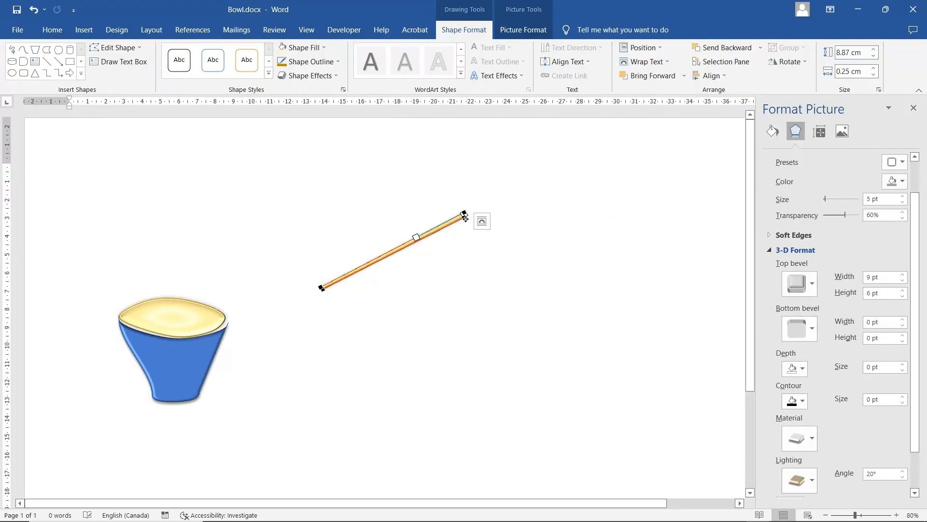
Duplicate the stick, rotate the copy slightly clockwise and lay it across the original to form a crossed pair of chopsticks.
right_click(453, 232)
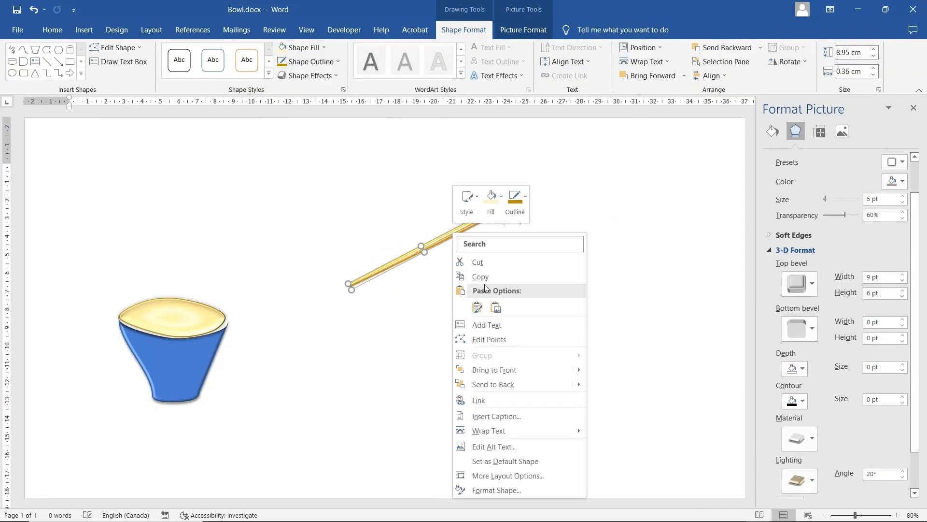
key("Escape")
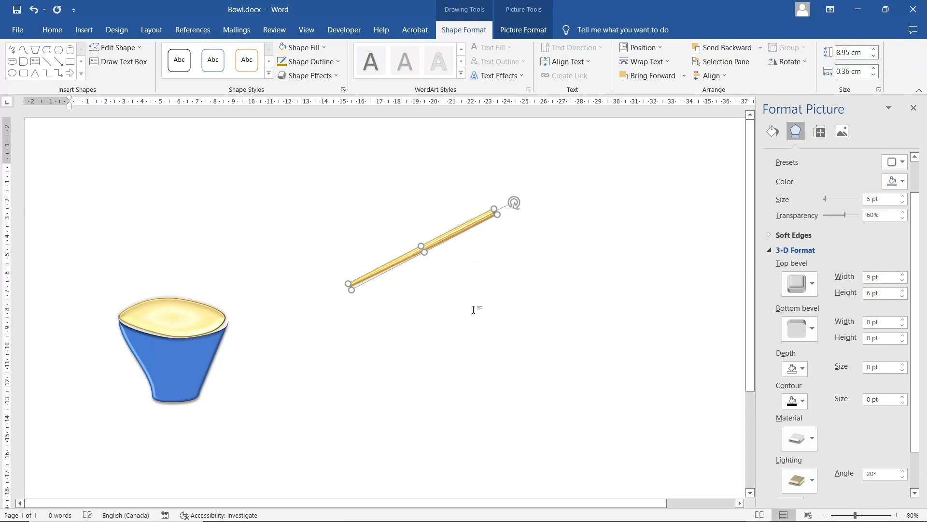
right_click(476, 309)
left_click(498, 389)
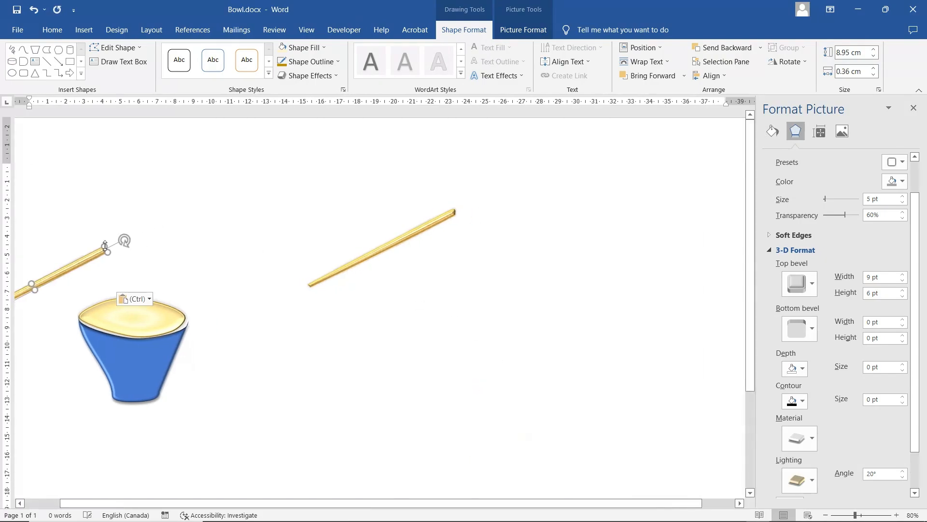
left_click_drag(83, 267, 494, 287)
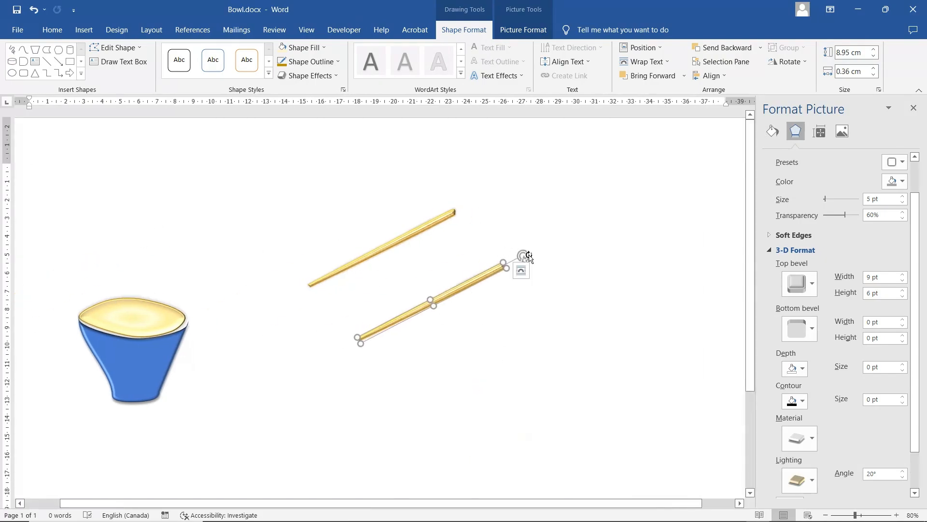
left_click_drag(522, 257, 541, 269)
left_click_drag(469, 293, 426, 248)
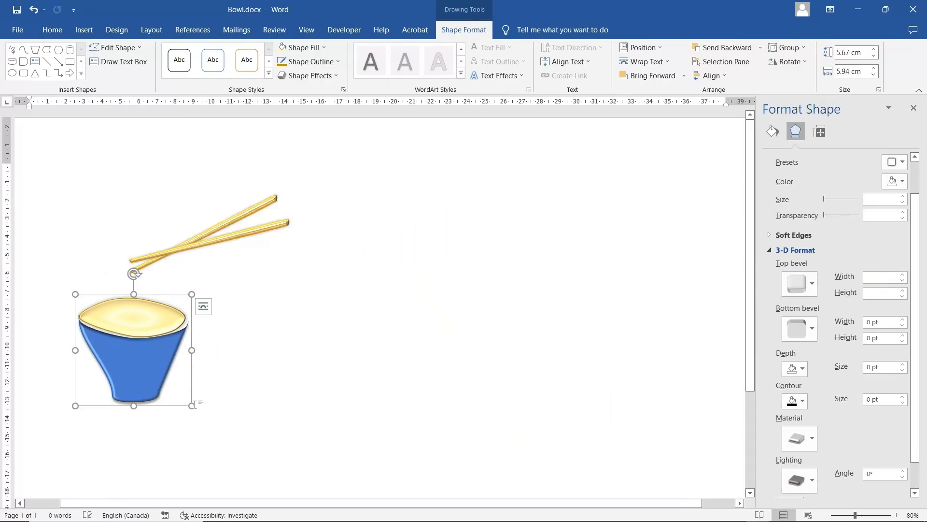
Enlarge the bowl below the crossed sticks by its lower corner.
left_click_drag(201, 406, 251, 451)
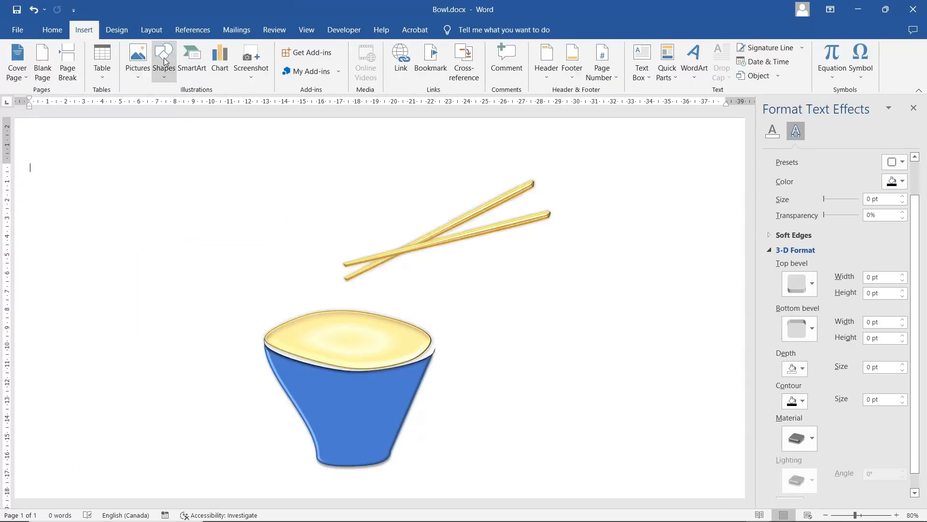
Draw a wavy vertical line with the Curve shape beside the bowl, about 4.1 cm high and 0.4 cm wide.
left_click(163, 57)
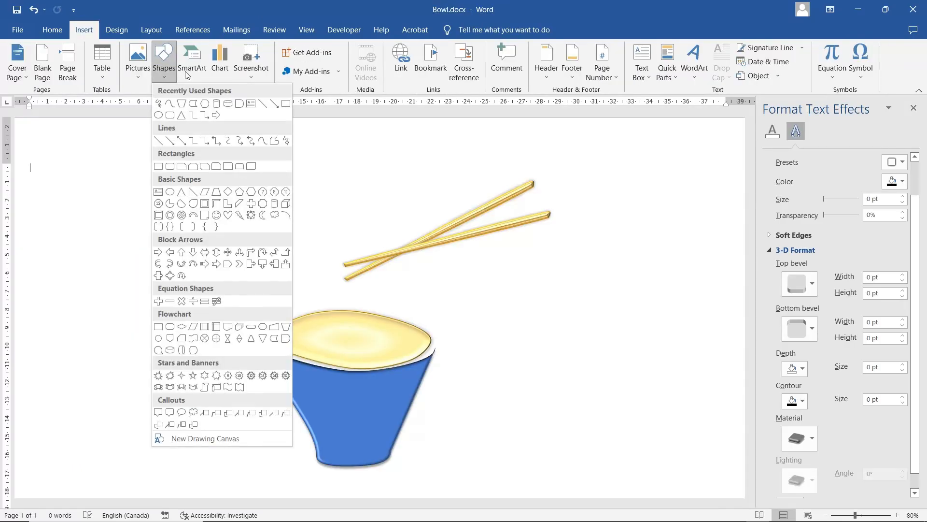
left_click(265, 139)
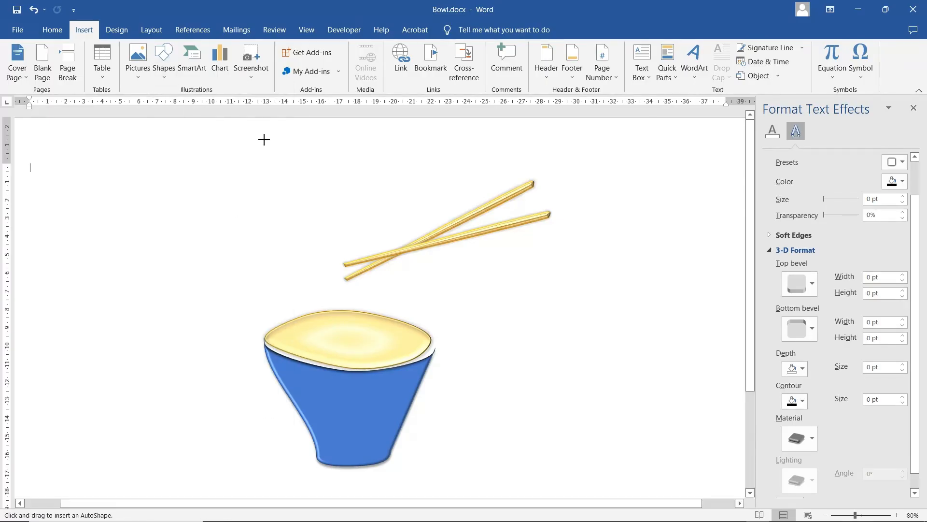
left_click(521, 262)
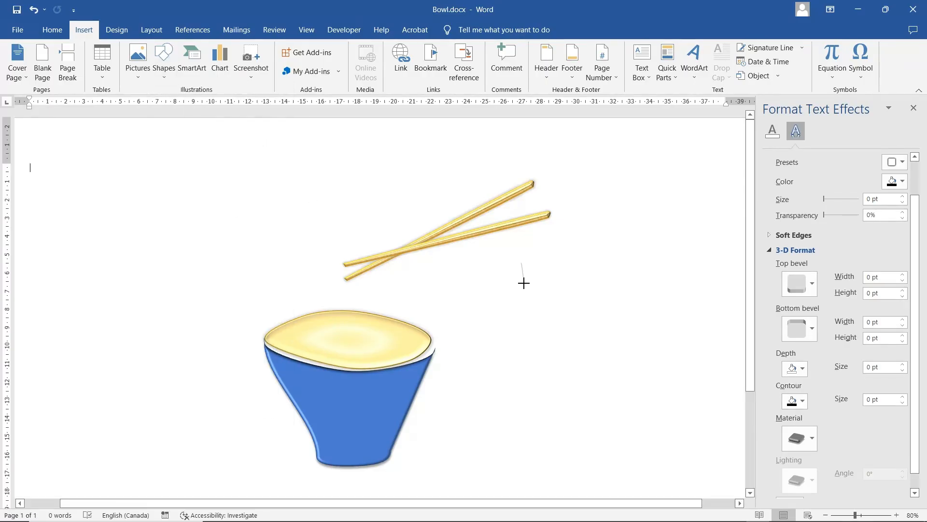
left_click(523, 283)
left_click(518, 295)
double_click(521, 337)
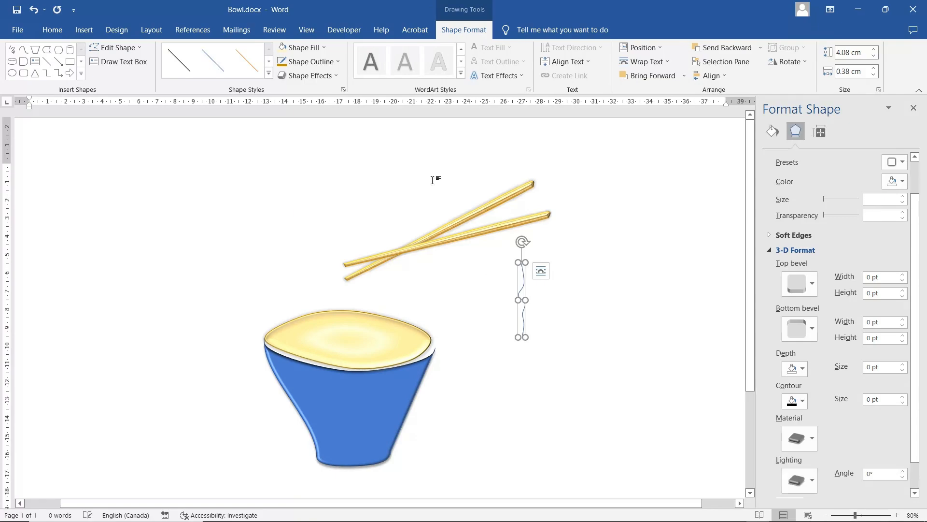
Color the wavy curve's outline gold Accent 4, Lighter 40%, and increase its line weight.
left_click(299, 48)
left_click(300, 48)
left_click(302, 61)
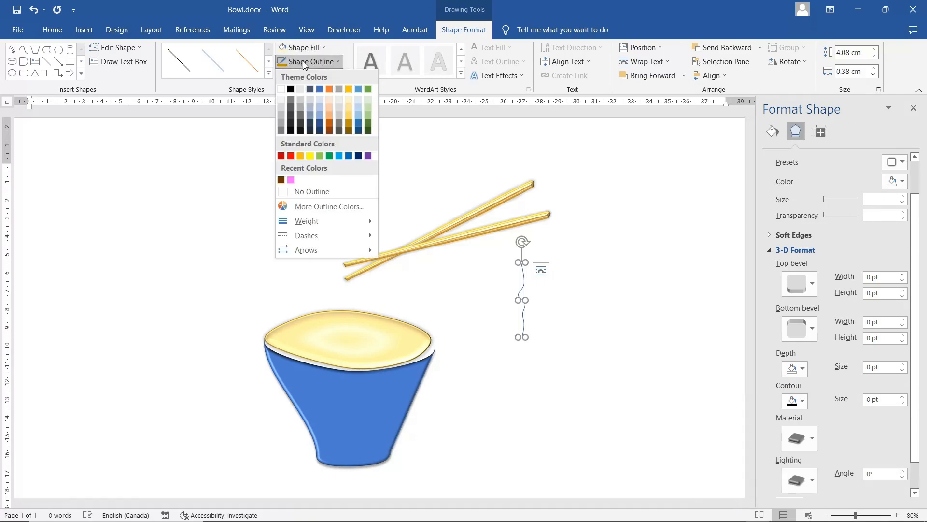
left_click(349, 109)
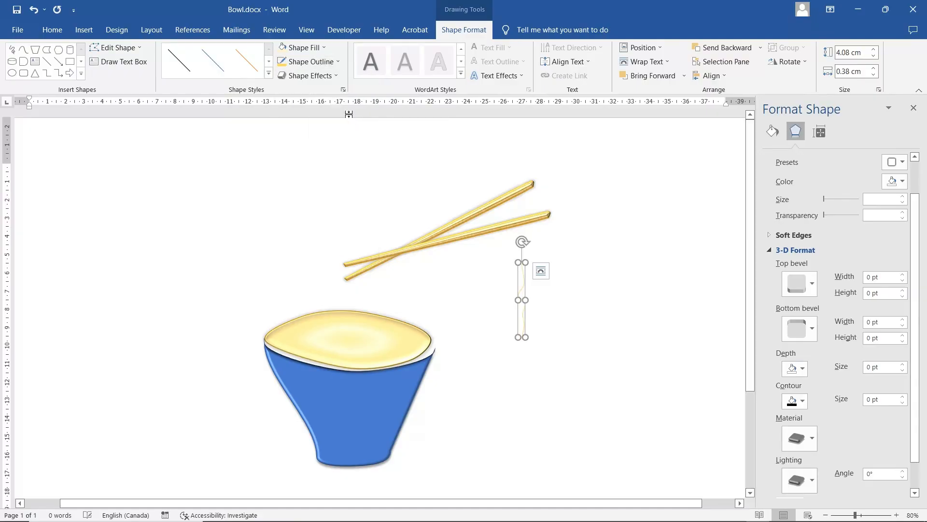
left_click(328, 67)
mouse_move(309, 225)
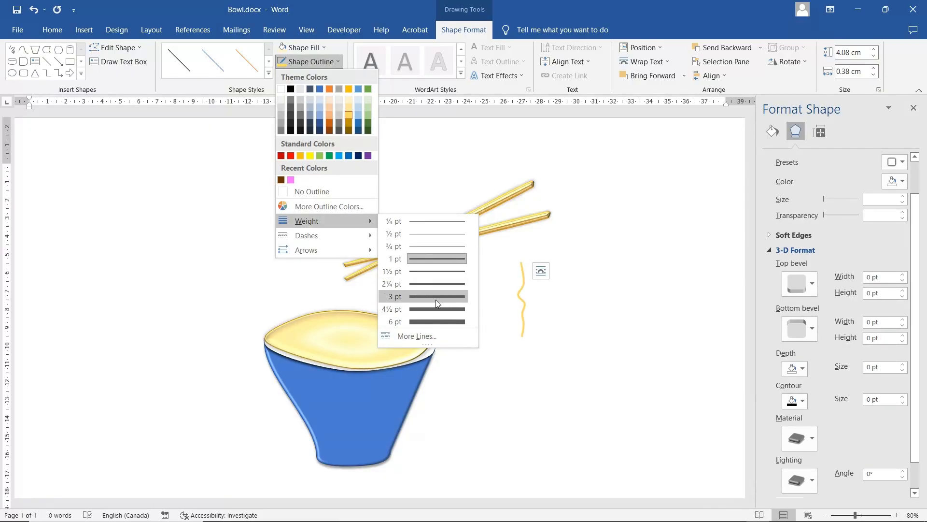
left_click(435, 309)
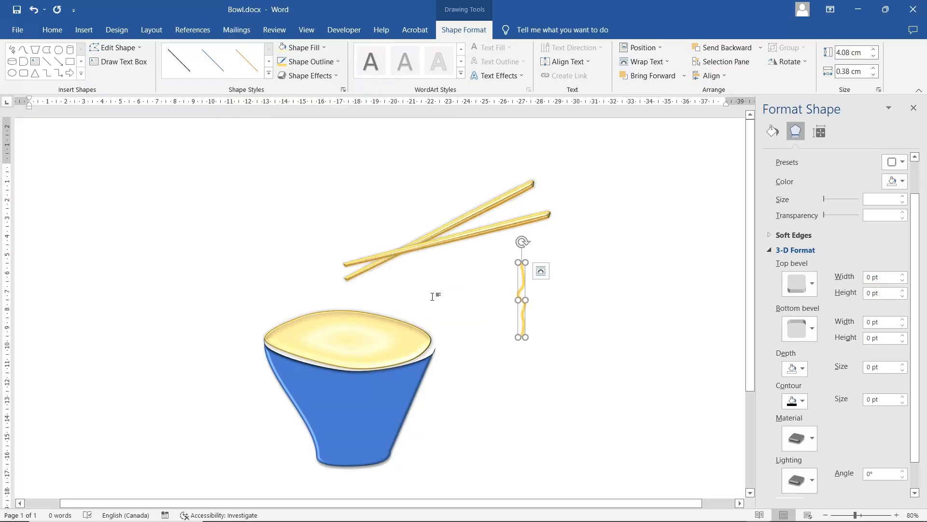
Apply the first bevel preset to the wavy strand and choose a different 3-D material for it.
left_click(316, 72)
mouse_move(321, 235)
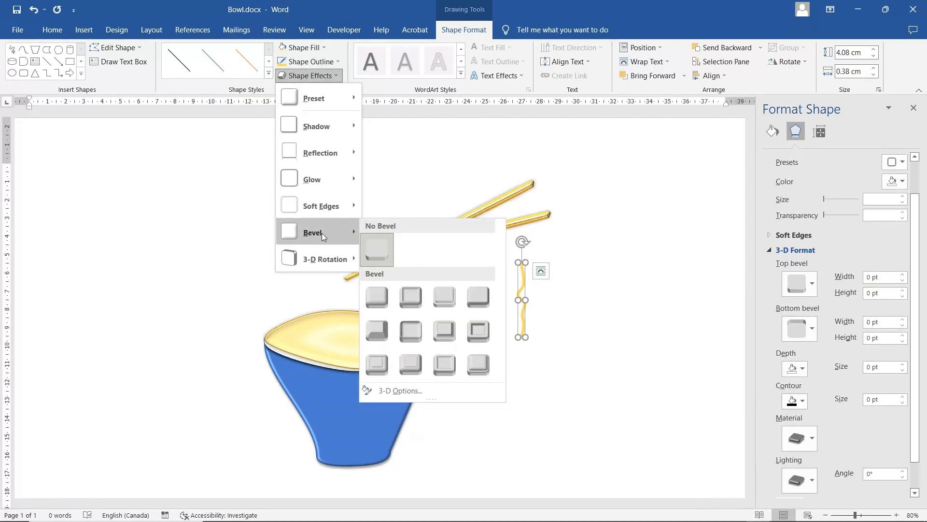
left_click(380, 298)
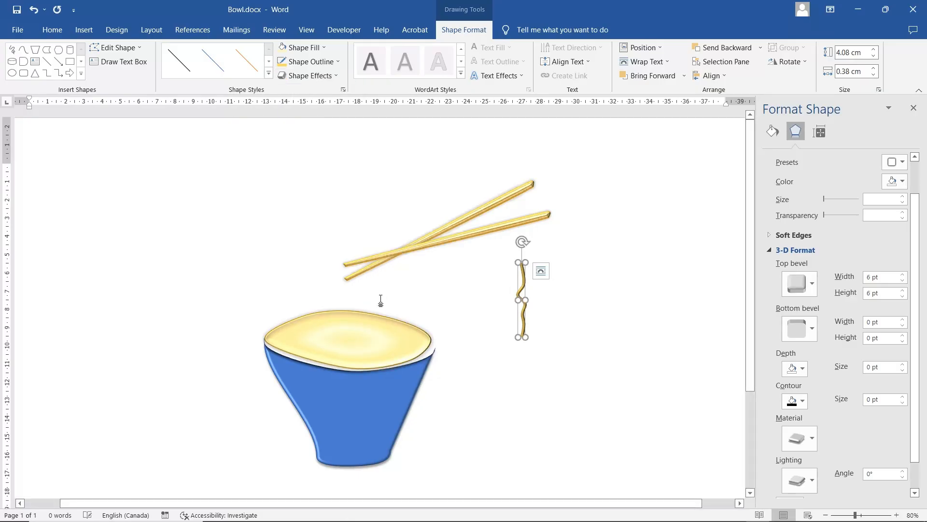
left_click(813, 441)
left_click(872, 314)
Set the strand's 3-D lighting to the third neutral preset and recolor its outline with a lighter gold tint.
left_click(810, 480)
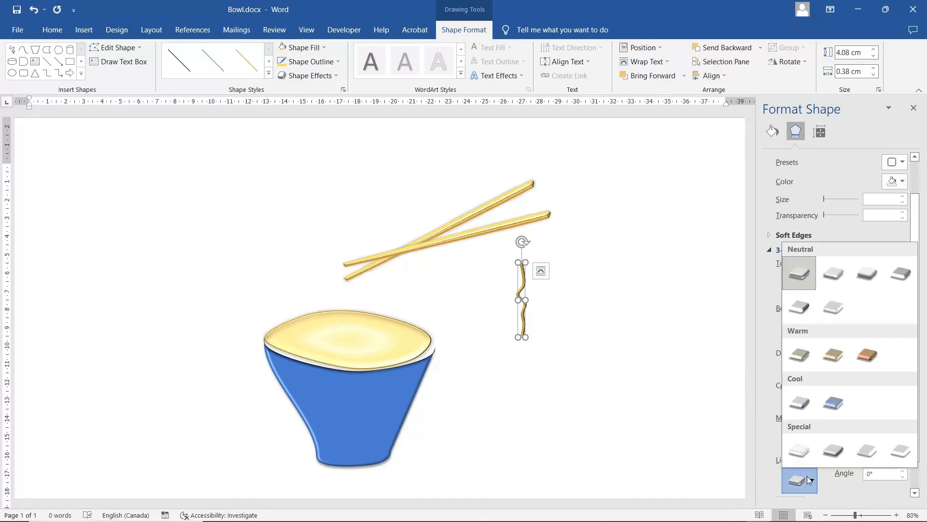
left_click(870, 450)
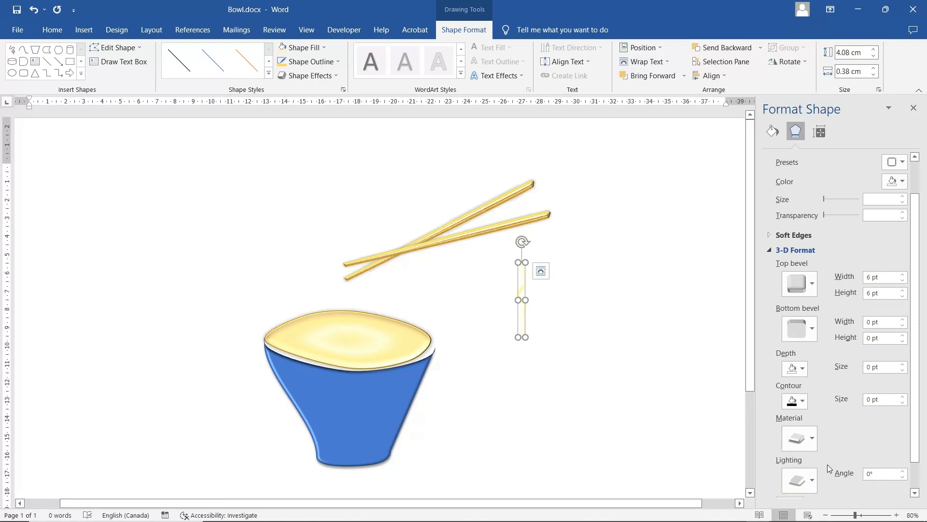
left_click(810, 479)
left_click(901, 274)
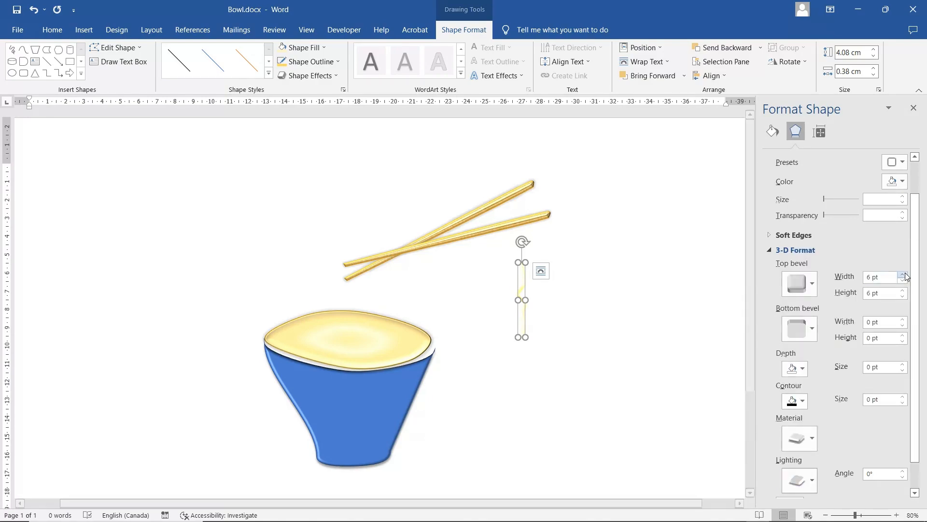
left_click(810, 480)
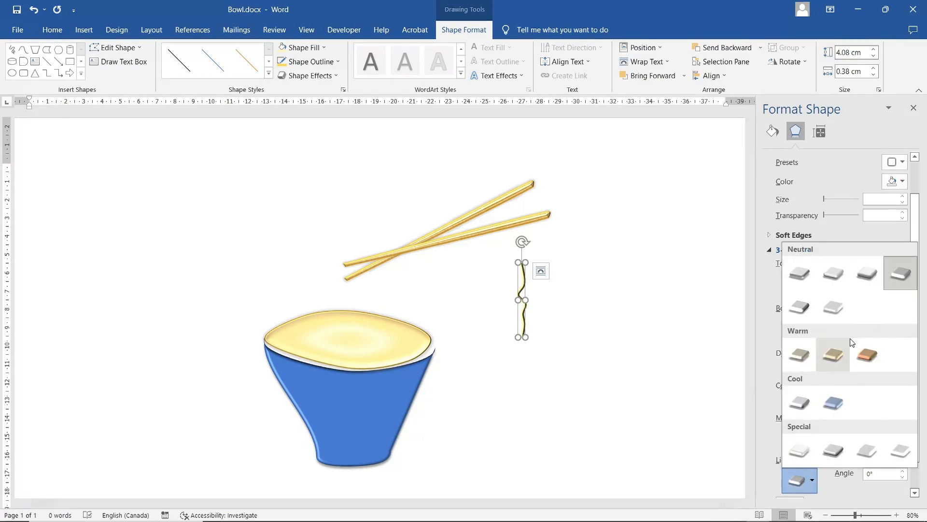
left_click(870, 275)
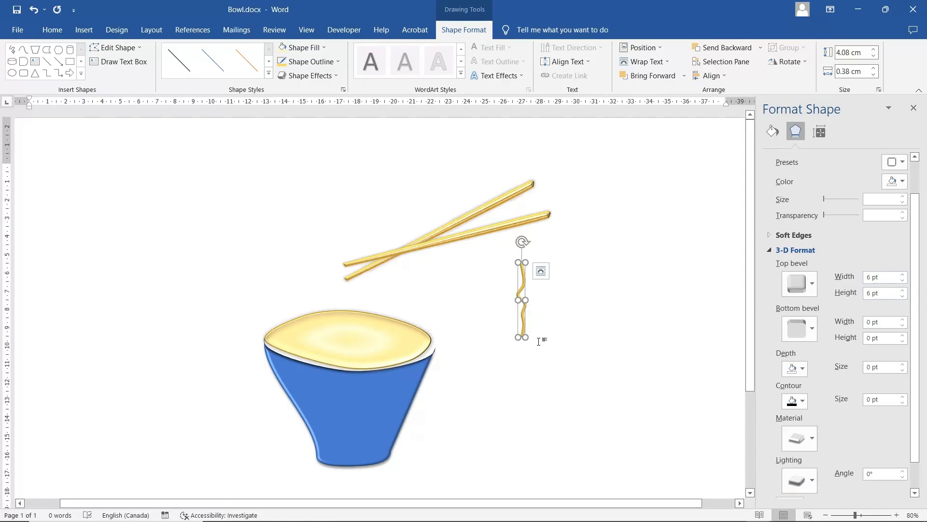
left_click(319, 61)
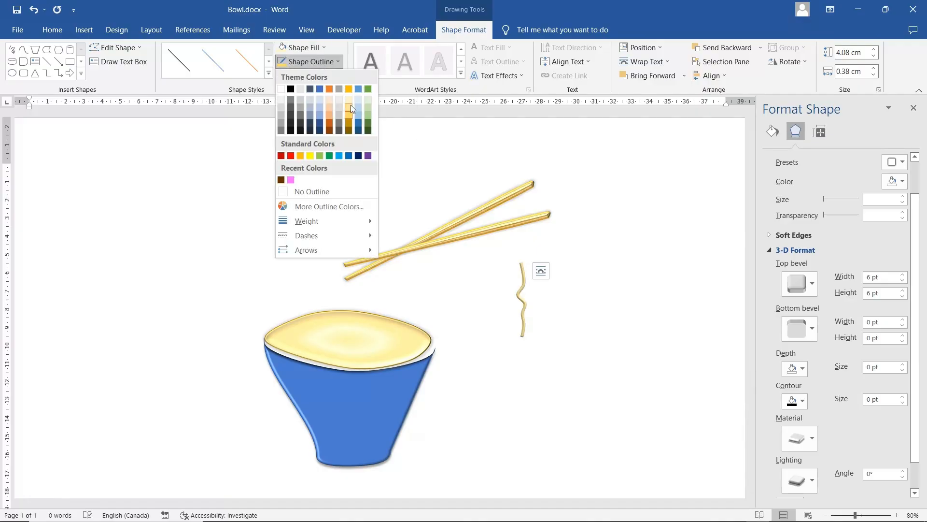
left_click(347, 109)
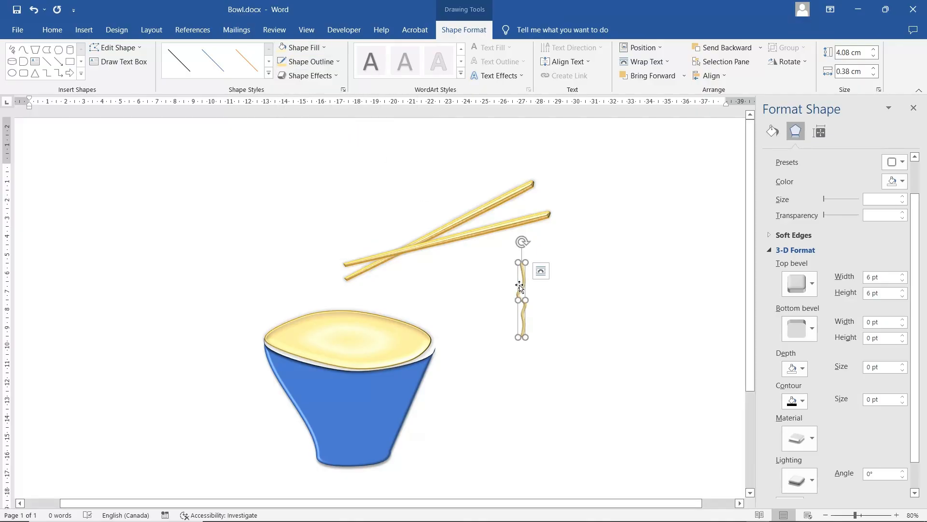
Duplicate the wavy strand, lay the copy over the original and tilt it slightly clockwise.
right_click(521, 289)
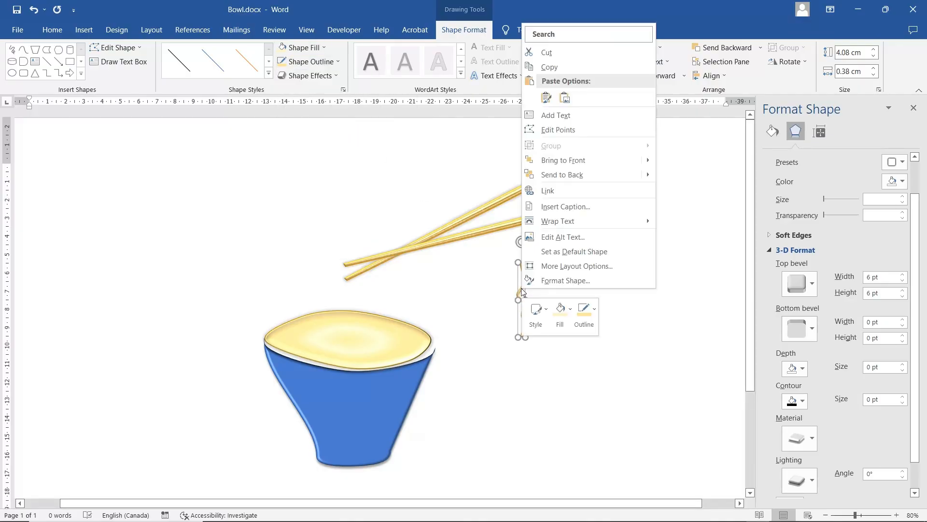
left_click(549, 66)
right_click(608, 285)
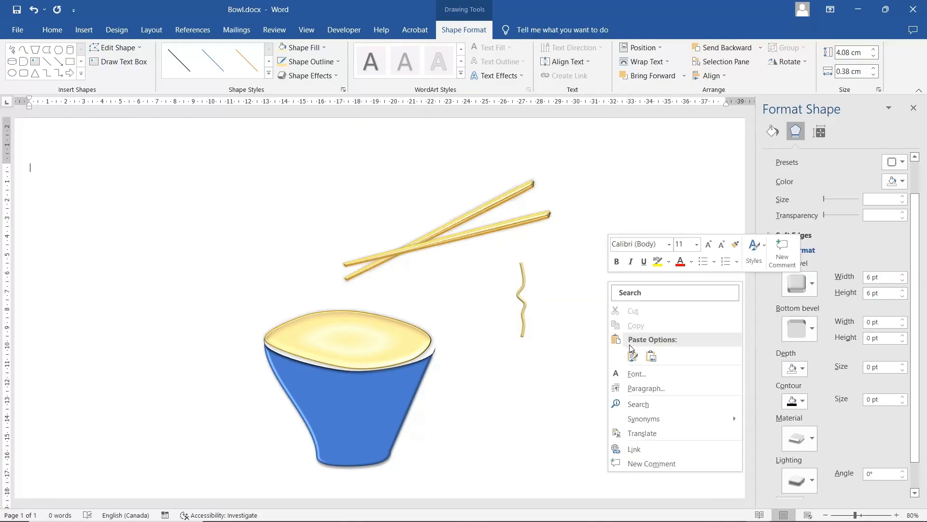
left_click(633, 355)
left_click_drag(475, 285, 525, 302)
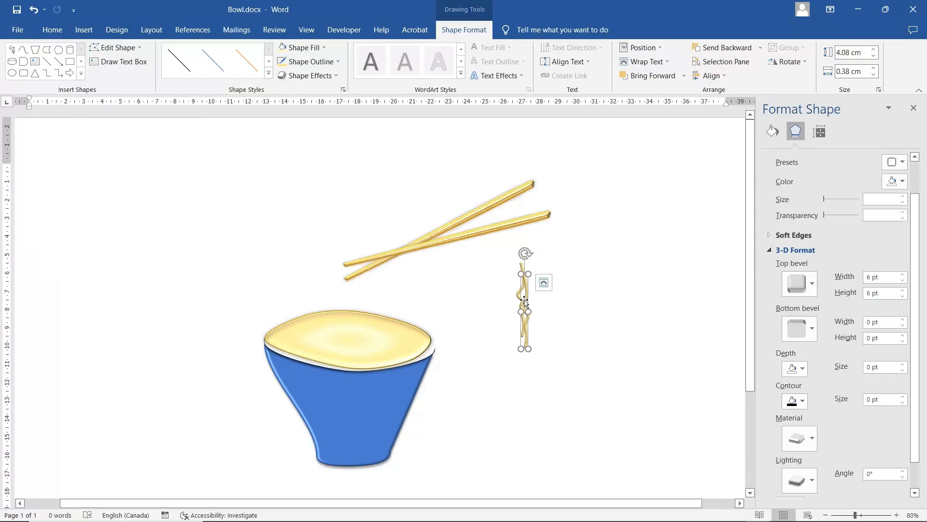
left_click_drag(526, 253, 531, 253)
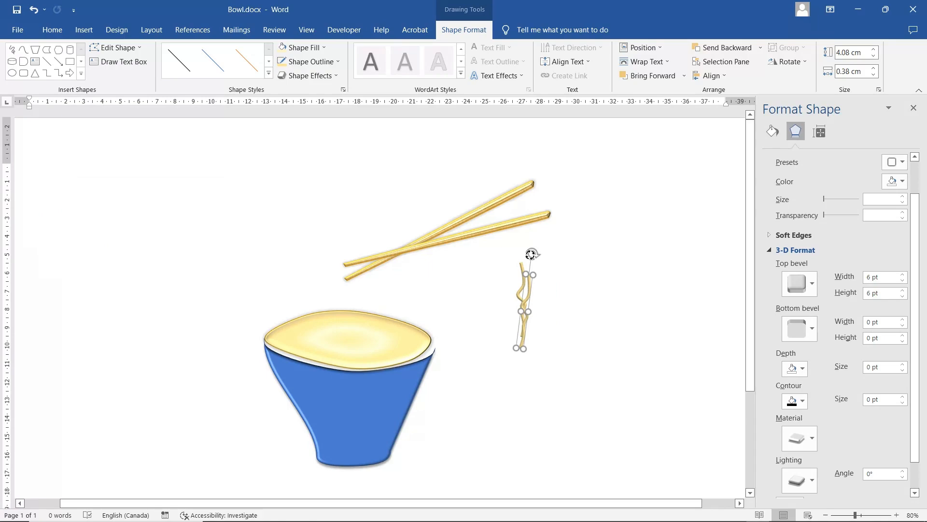
Add two more strand copies to the bundle, turning one upside down with a slight tilt and stretching it upward.
right_click(570, 292)
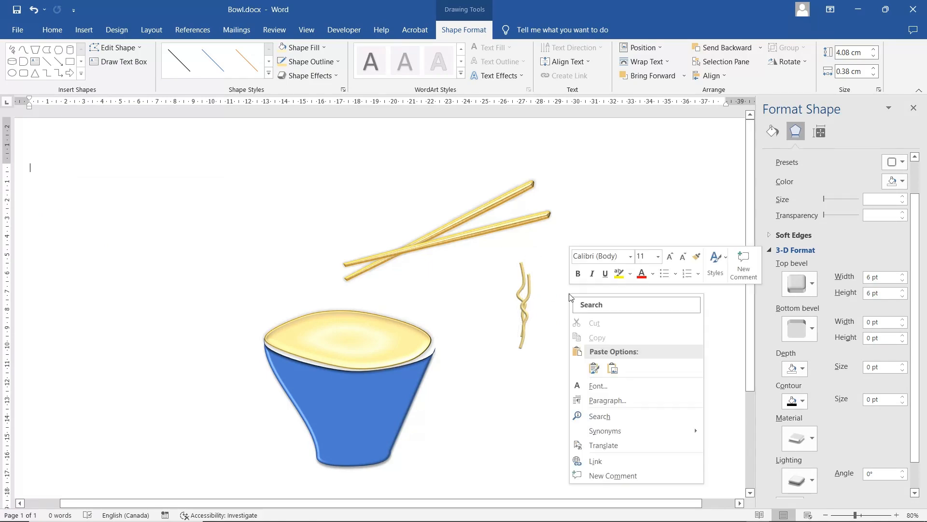
left_click(594, 367)
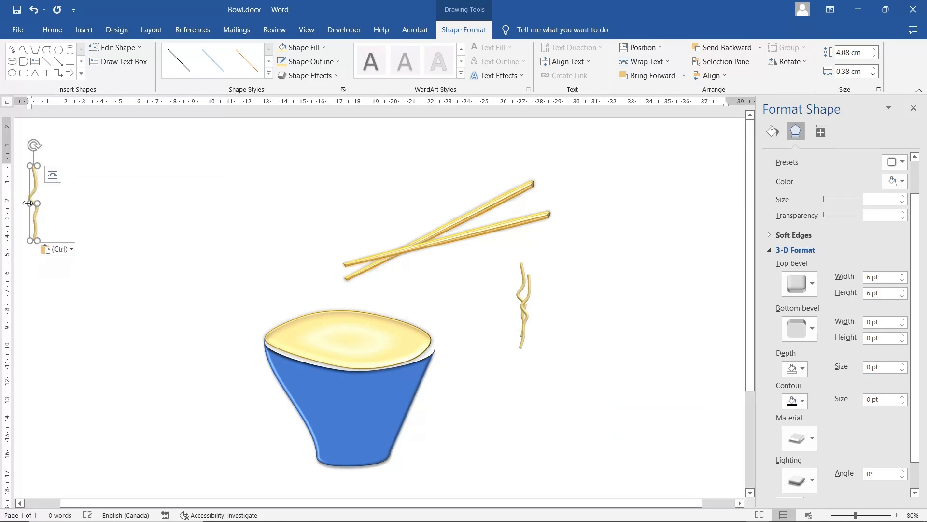
left_click_drag(27, 202, 514, 284)
left_click_drag(513, 248, 528, 363)
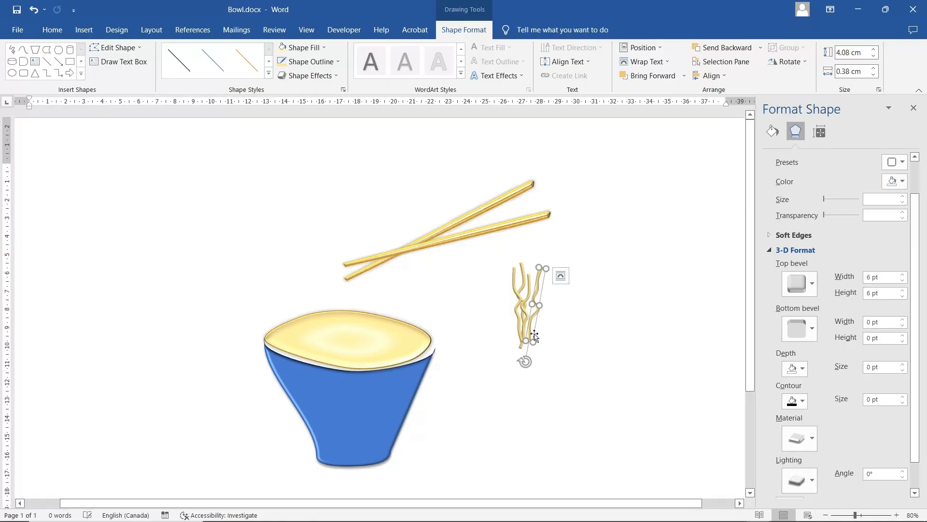
left_click_drag(533, 319, 529, 325)
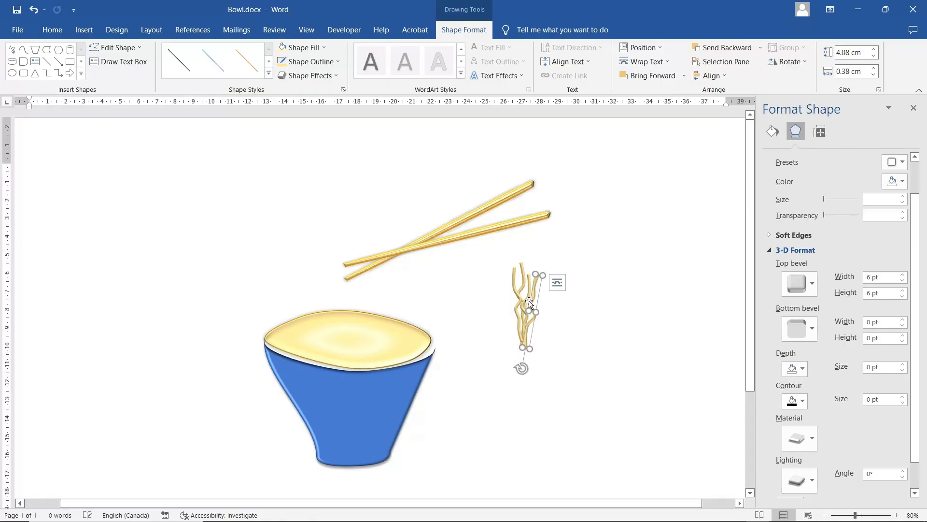
Select all four noodle strands together and group them.
left_click(832, 103)
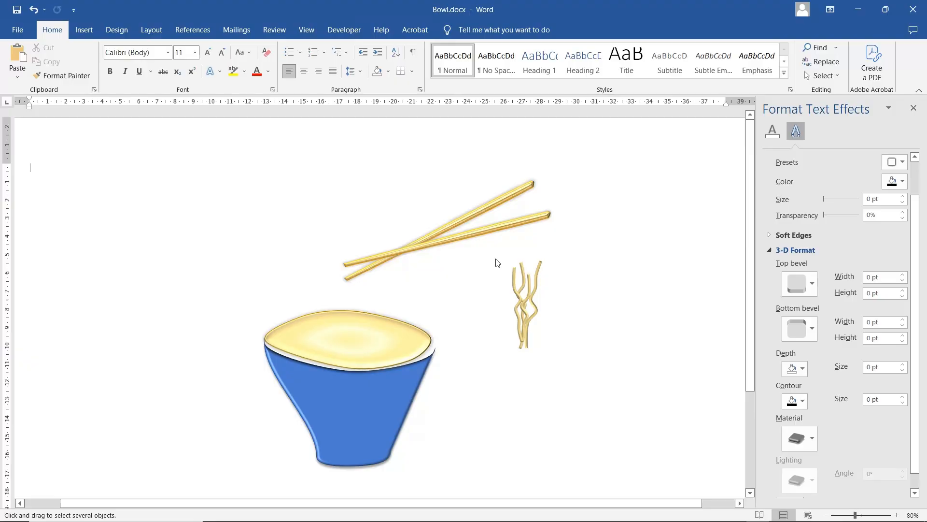
left_click_drag(495, 260, 590, 365)
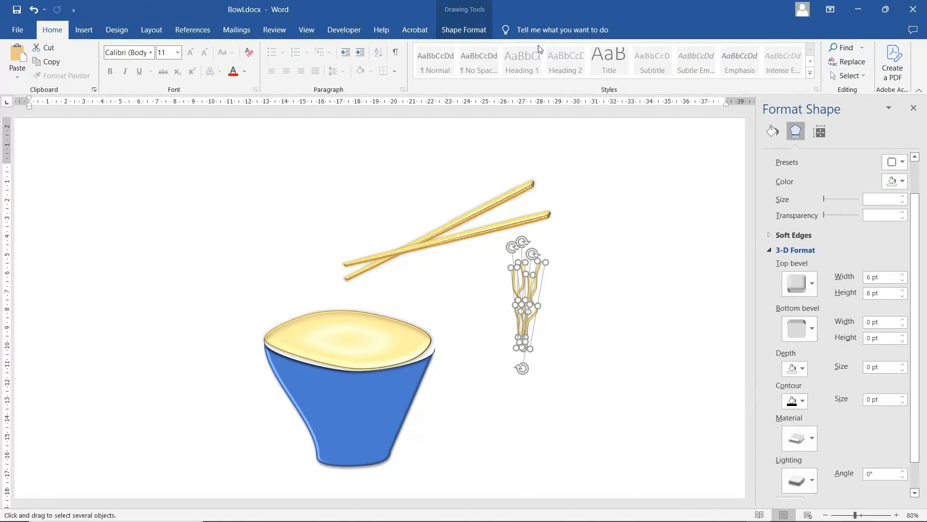
left_click(453, 36)
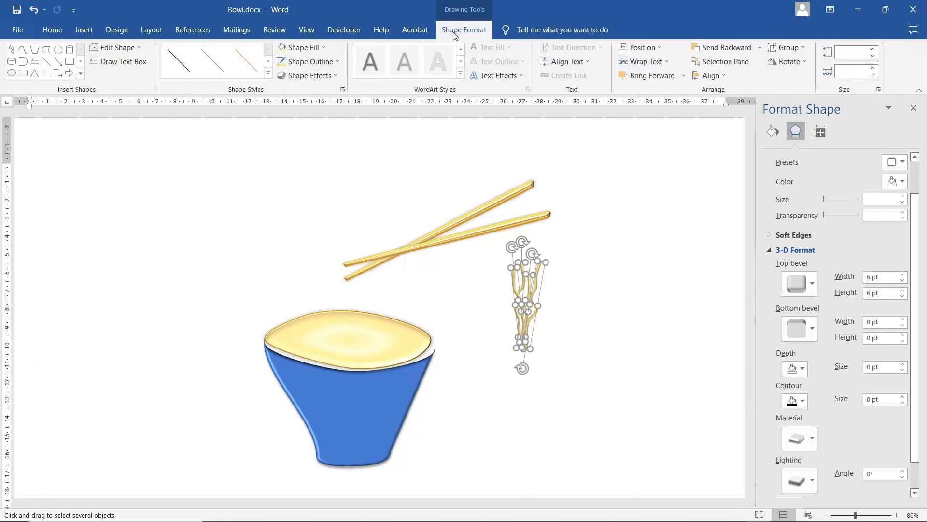
left_click(786, 48)
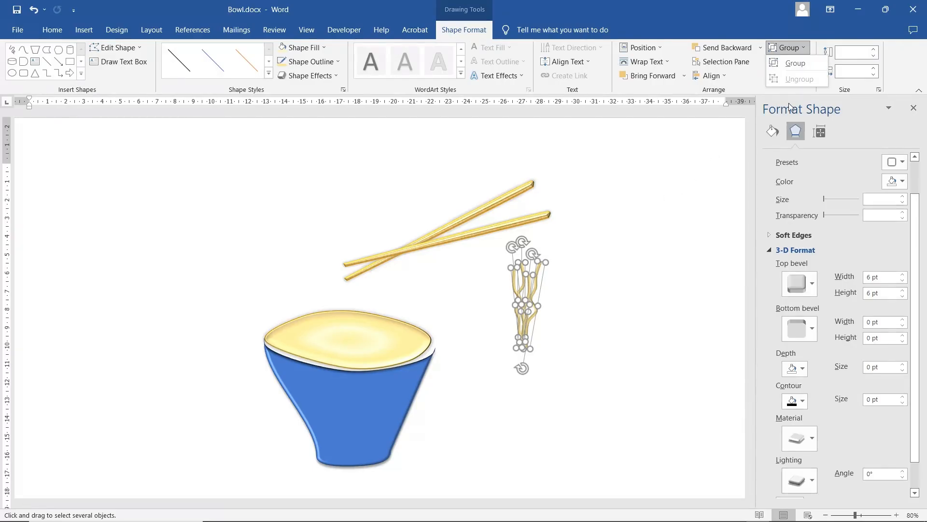
left_click(800, 64)
Place the noodle group between the chopstick tips and the bowl's surface and give it a 5 pt yellow glow.
left_click_drag(528, 289, 368, 291)
left_click(308, 75)
mouse_move(320, 173)
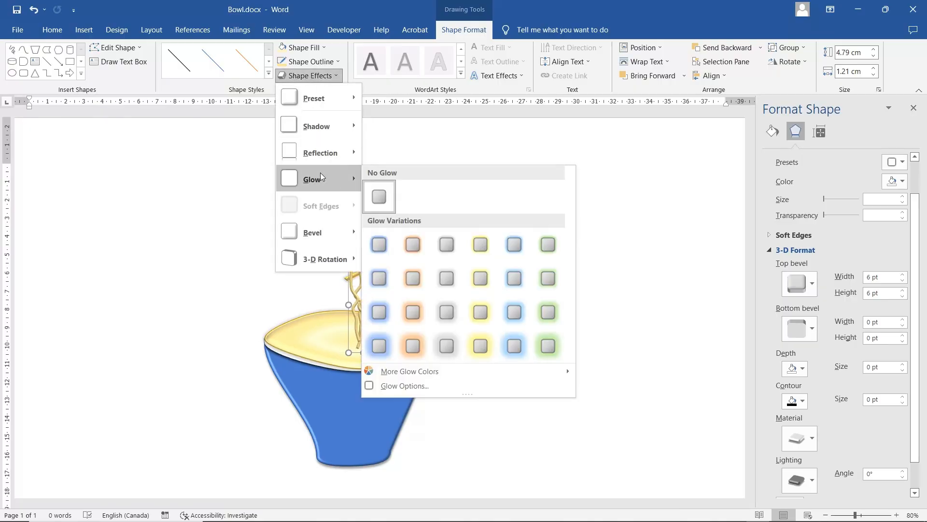
left_click(481, 245)
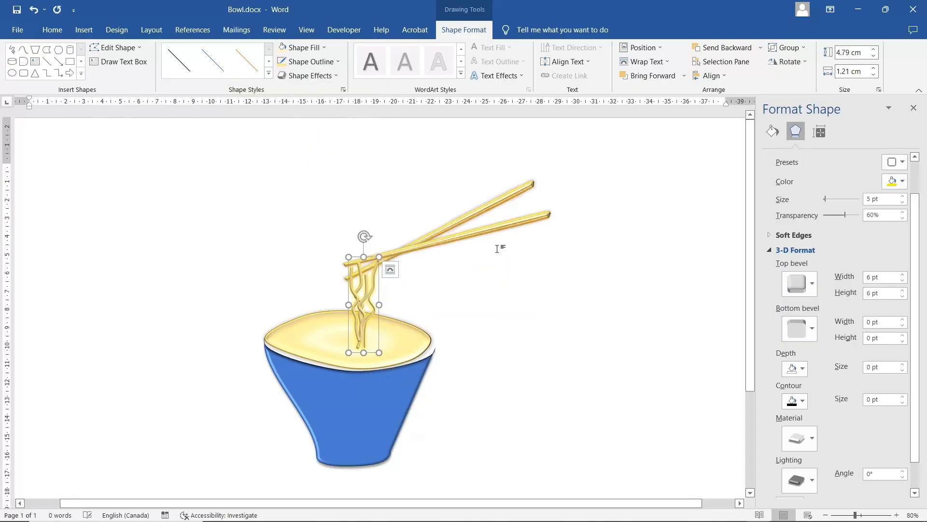
left_click(445, 288)
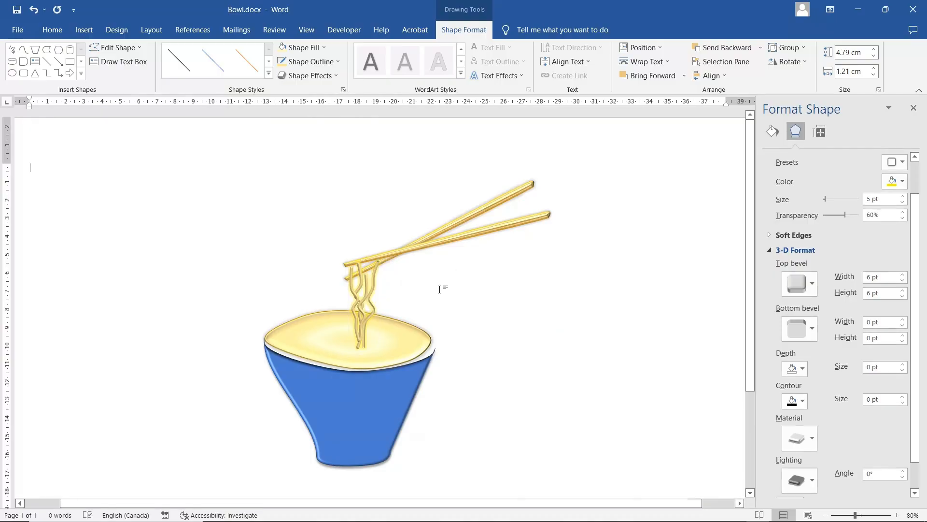
Raise the rightmost strand of the noodle group slightly above the chopsticks and send it to the back.
left_click(373, 281)
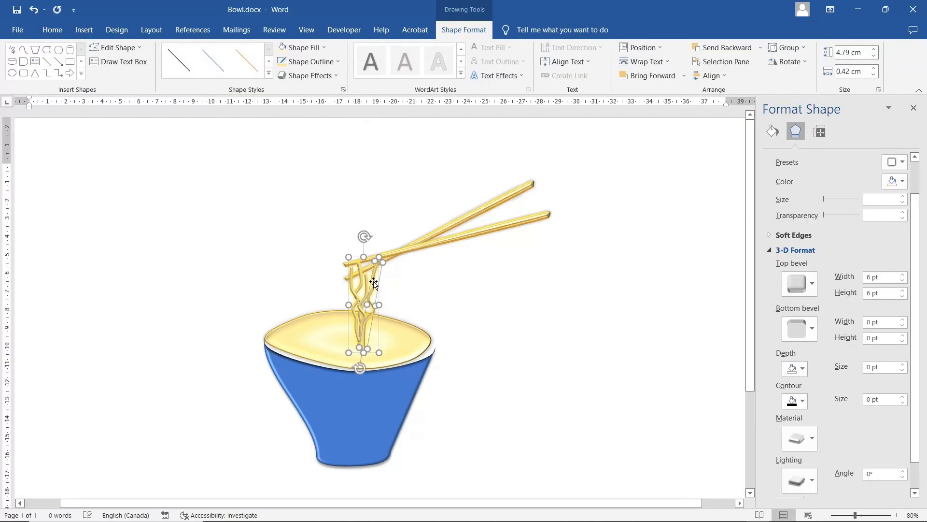
left_click_drag(370, 281, 370, 271)
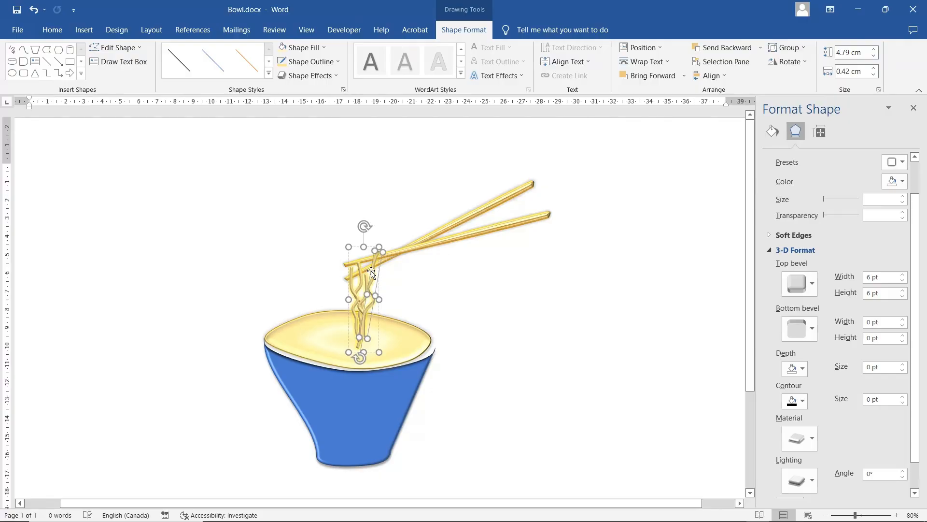
right_click(370, 271)
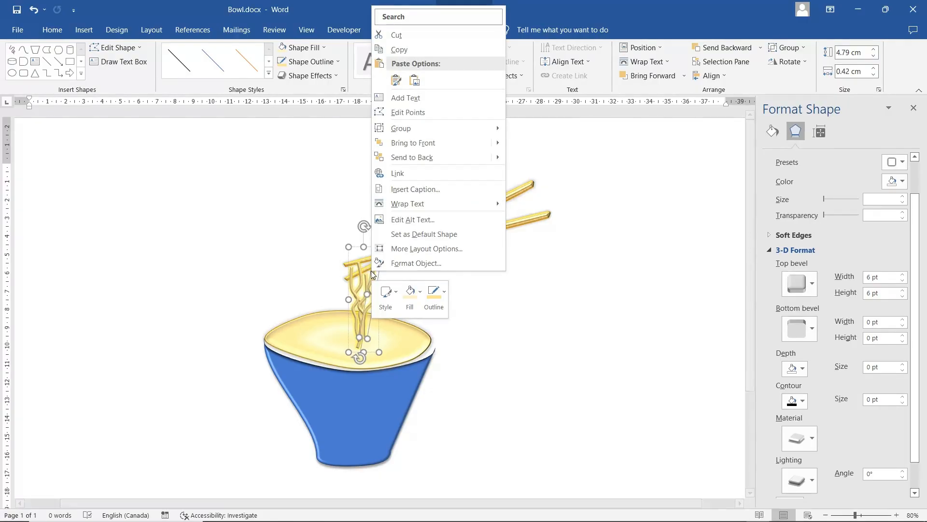
left_click(417, 156)
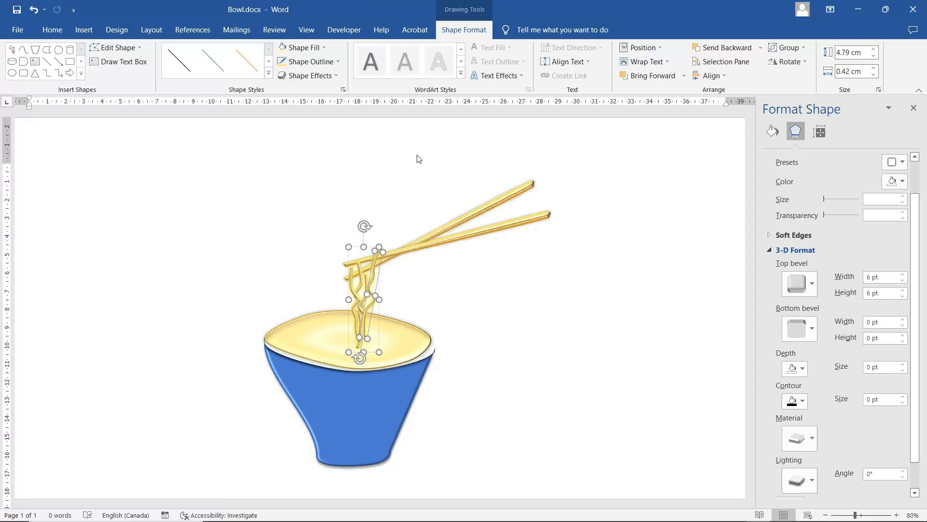
left_click(432, 267)
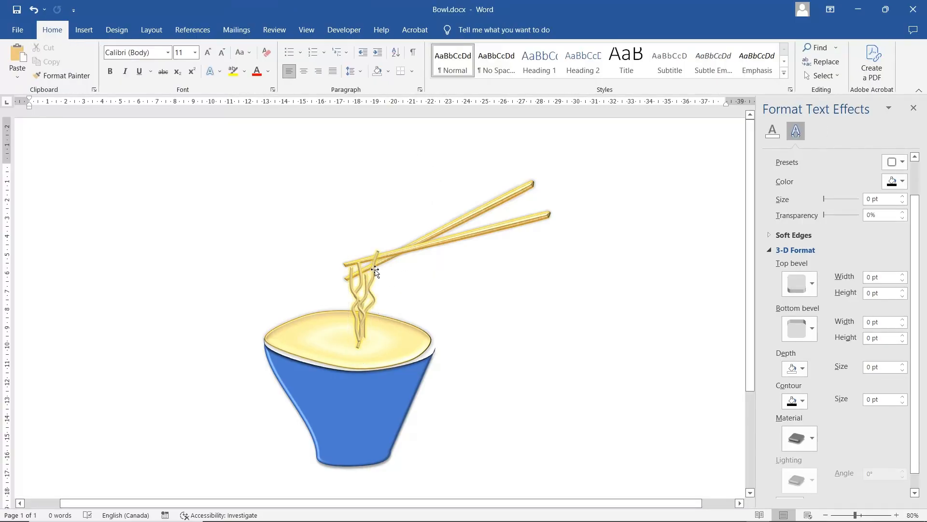
Select the lower chopstick within the crossed pair and bring it to the front.
left_click(375, 270)
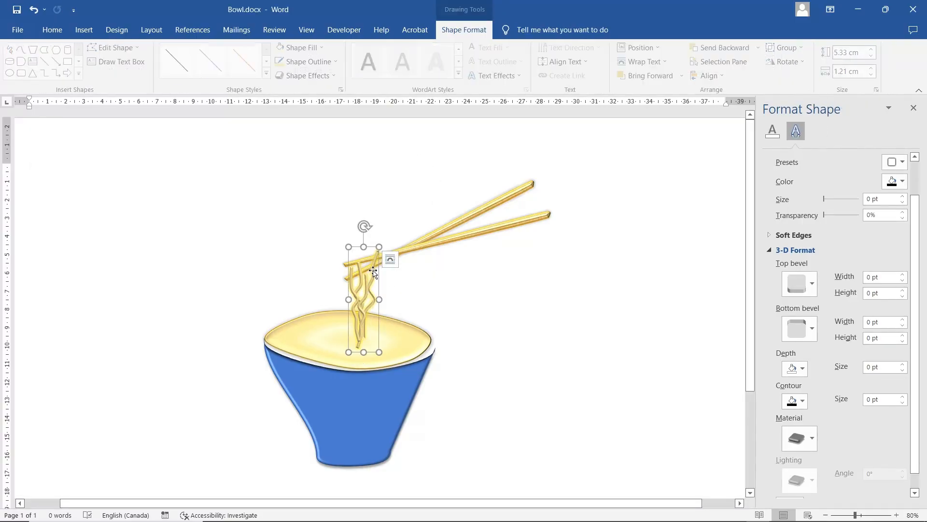
left_click(414, 251)
left_click(393, 254, "shift")
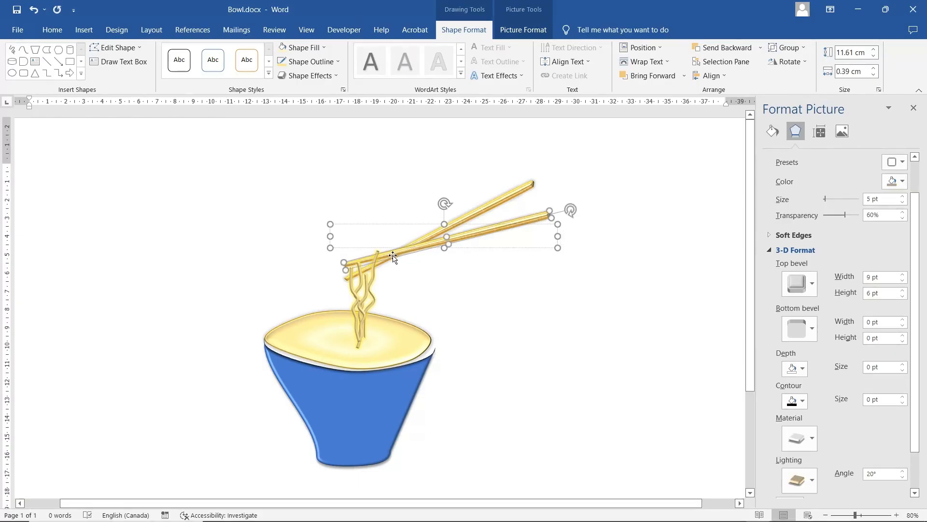
right_click(394, 254)
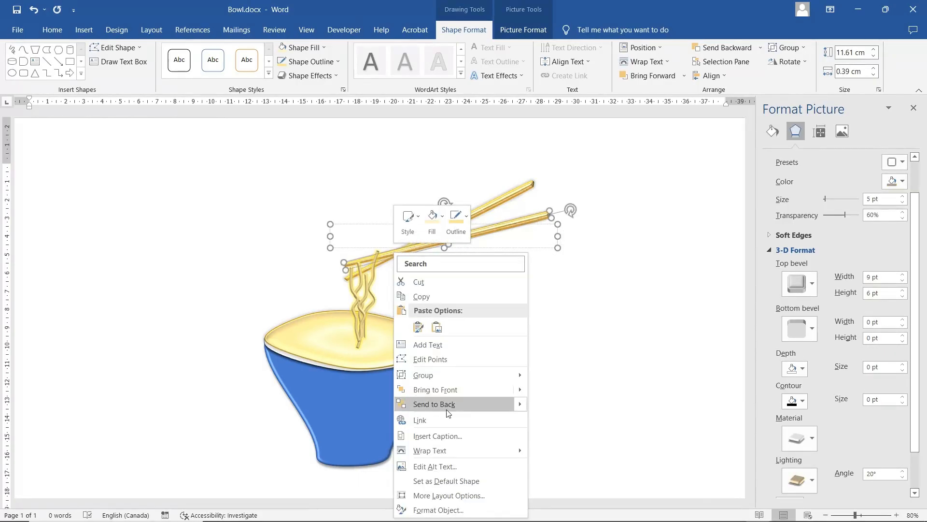
left_click(443, 390)
left_click(476, 344)
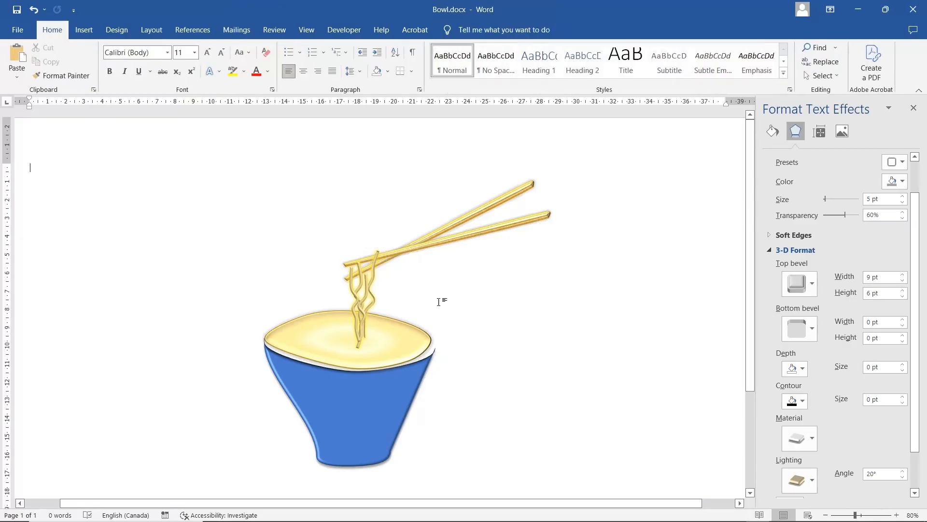
Ungroup the crossed pair of chopsticks.
left_click(464, 233)
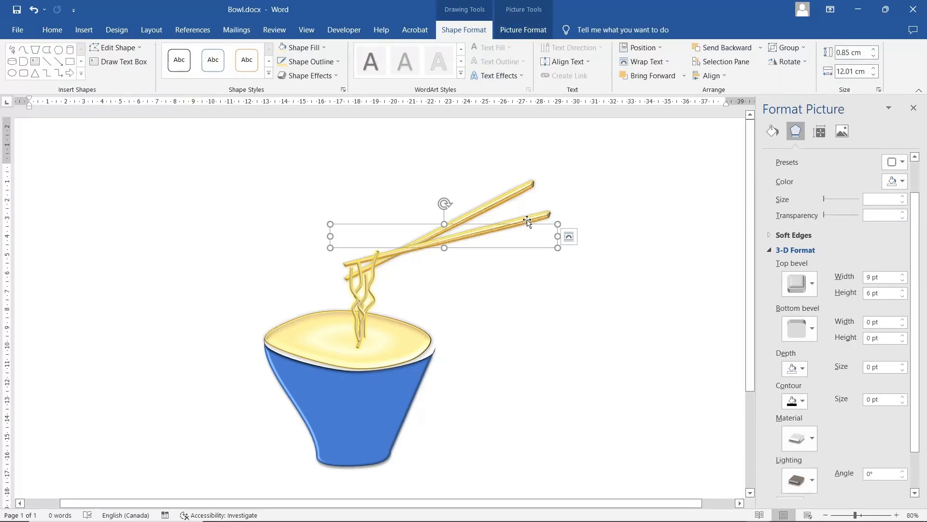
left_click(797, 50)
left_click(798, 83)
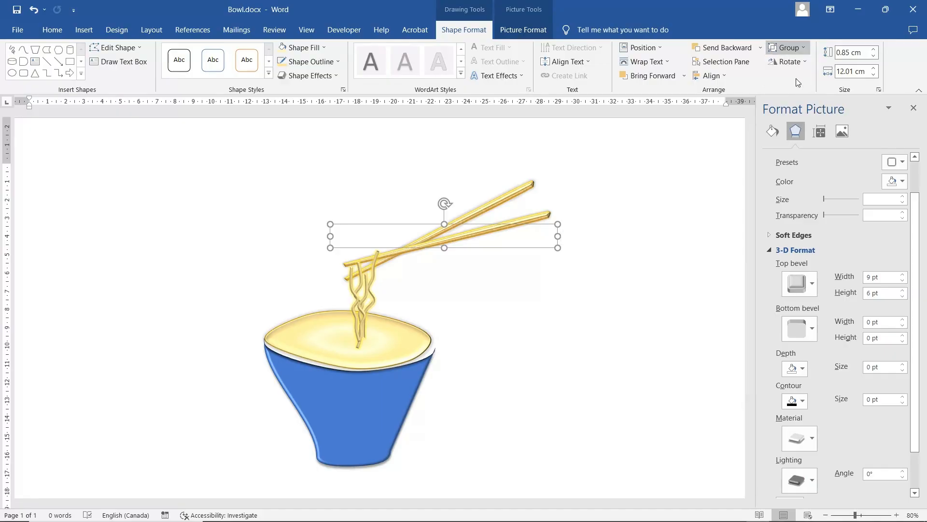
Bring the lower chopstick to the front so it lies over the noodle strands.
left_click(502, 259)
left_click(496, 231)
right_click(499, 231)
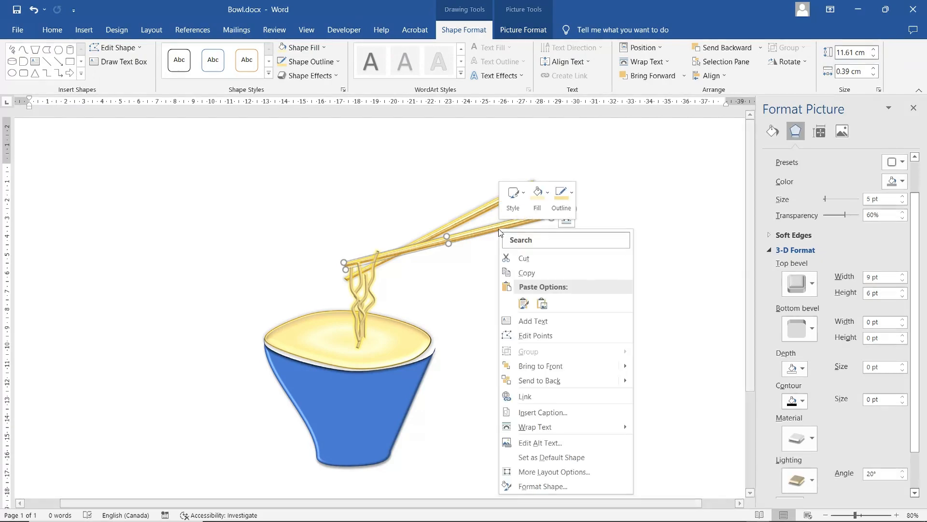
left_click(550, 369)
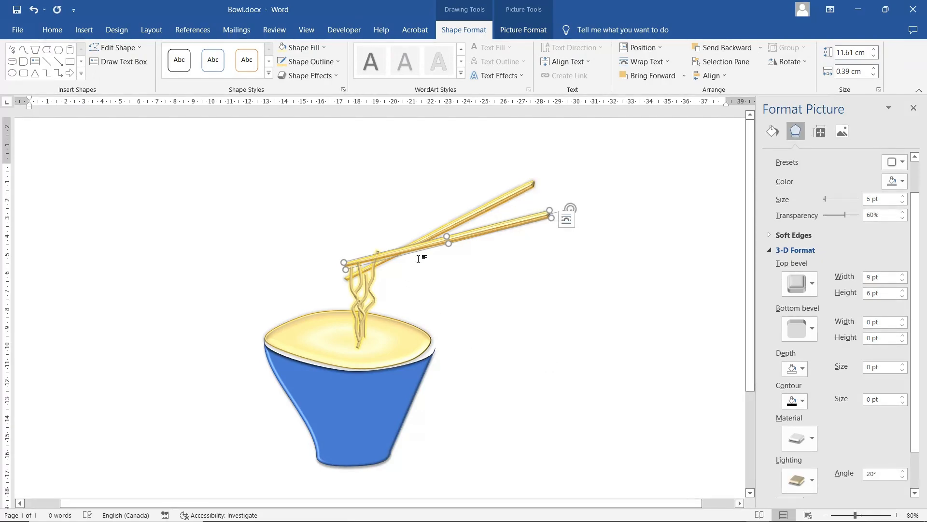
left_click(482, 296)
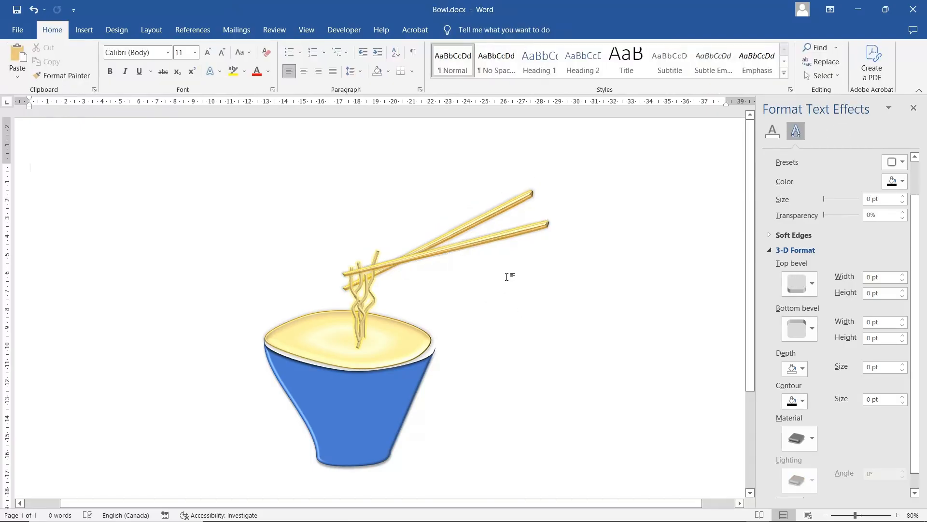
Apply the Dark Edge special-effect 3-D material to both chopsticks.
left_click(483, 242)
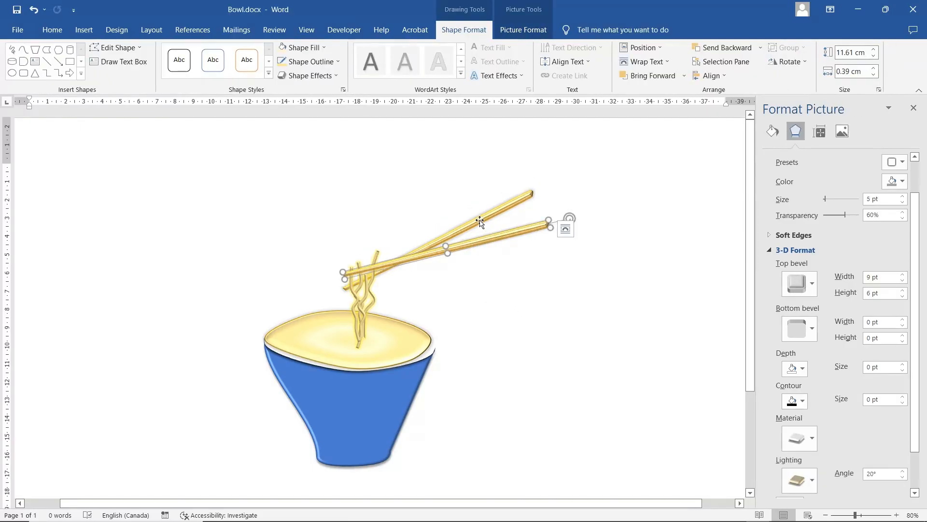
left_click(481, 221, "shift")
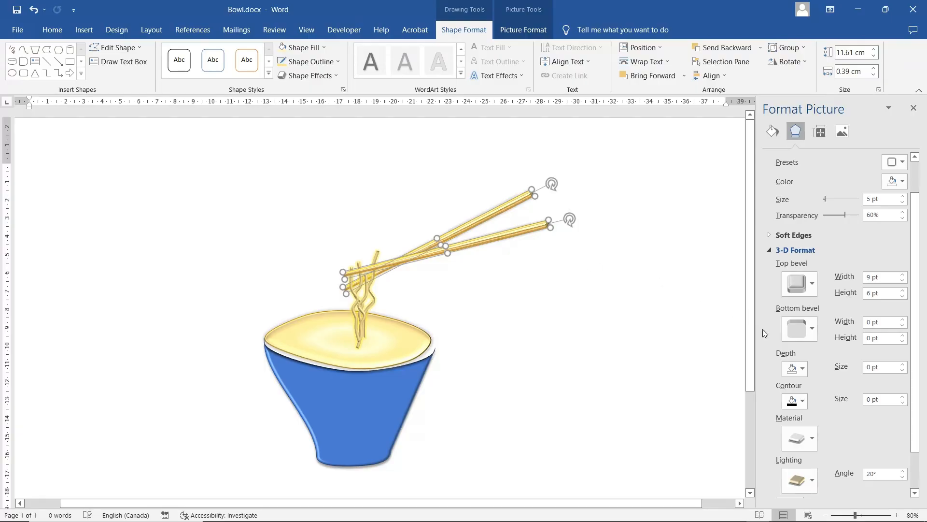
left_click(813, 438)
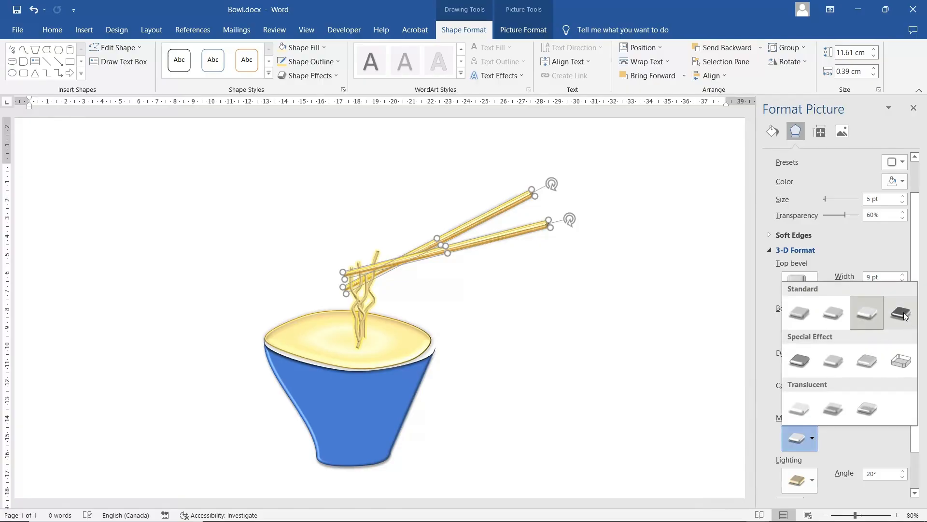
left_click(902, 314)
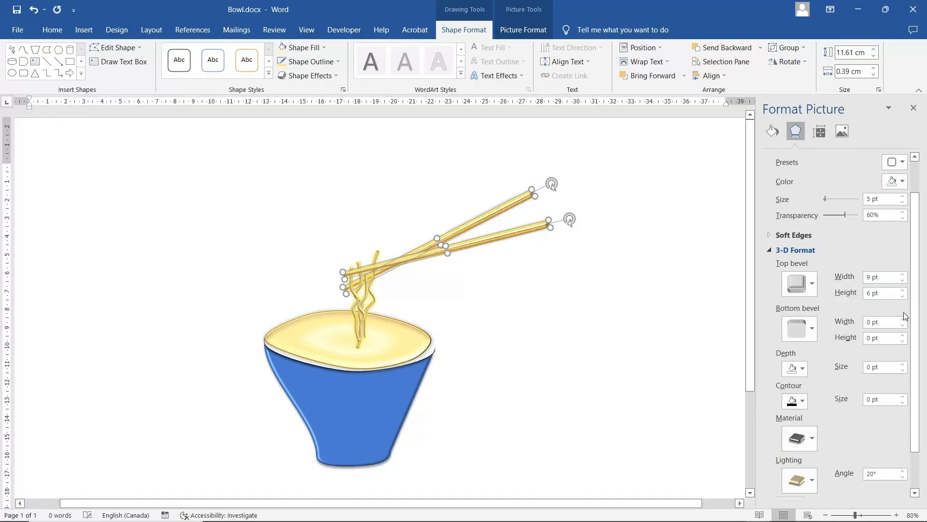
left_click(813, 438)
left_click(800, 362)
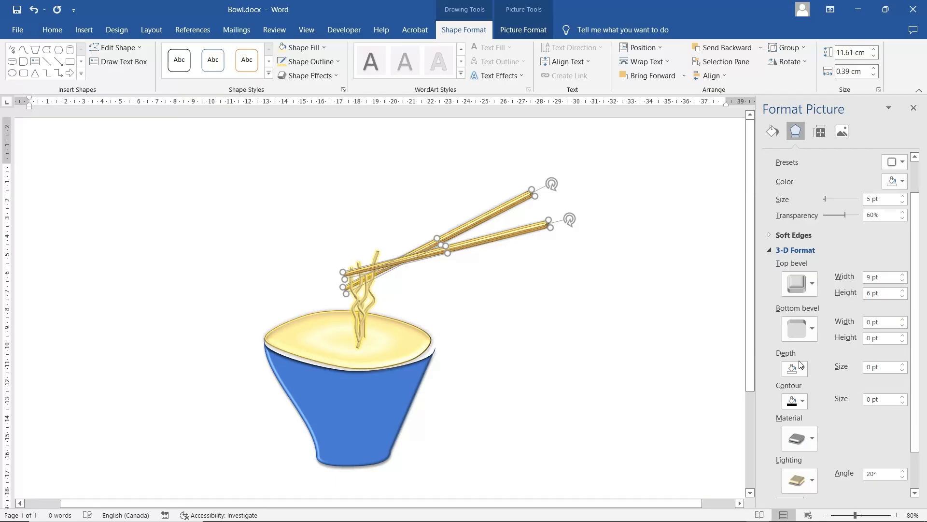
Move the short loose strand from beside the bowl to its upper-left rim and send it to the back.
left_click(522, 345)
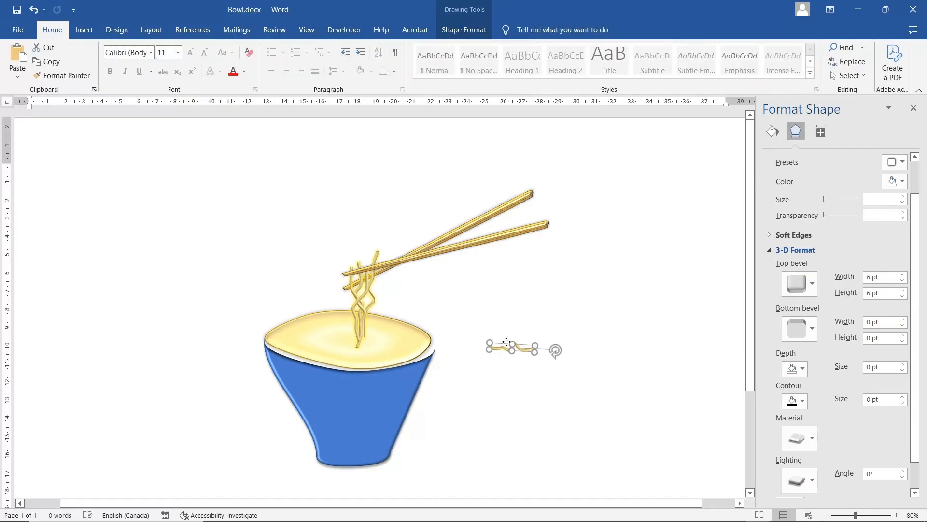
left_click_drag(522, 344, 351, 342)
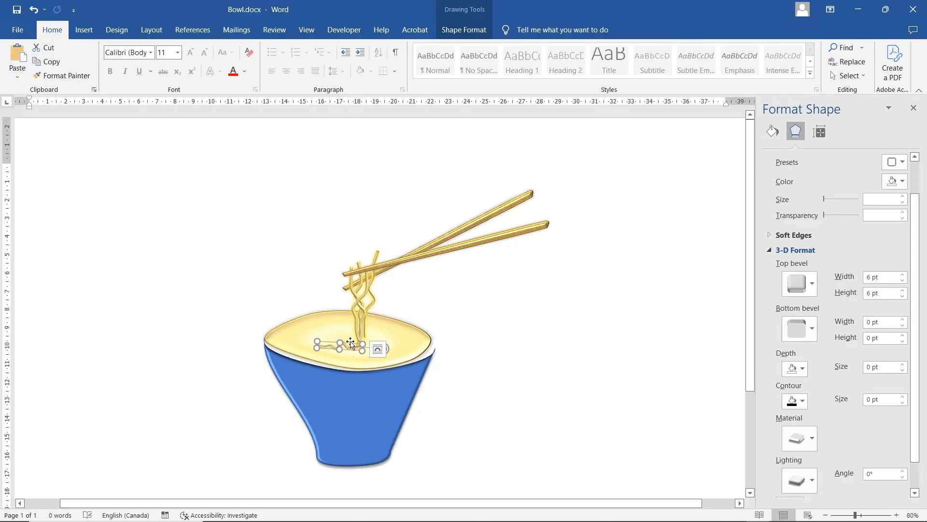
left_click(449, 31)
left_click_drag(350, 351, 283, 326)
right_click(279, 321)
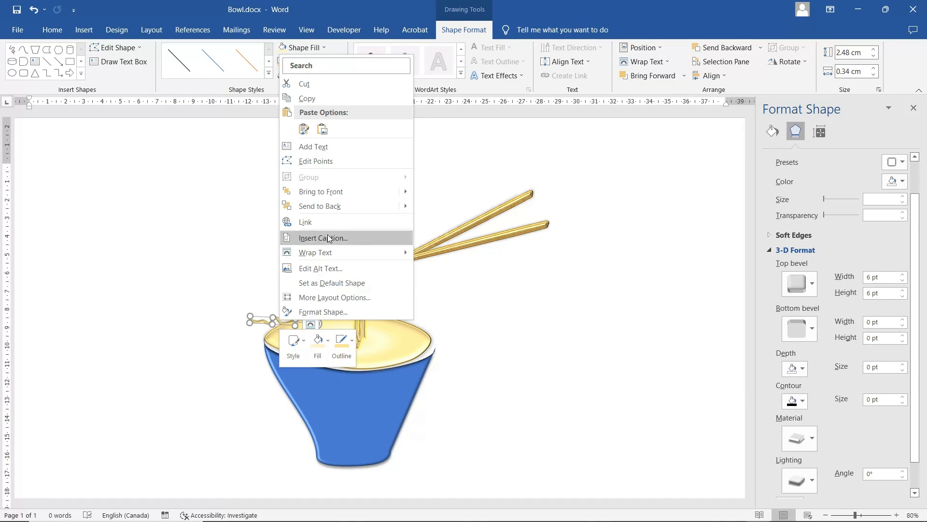
left_click(334, 208)
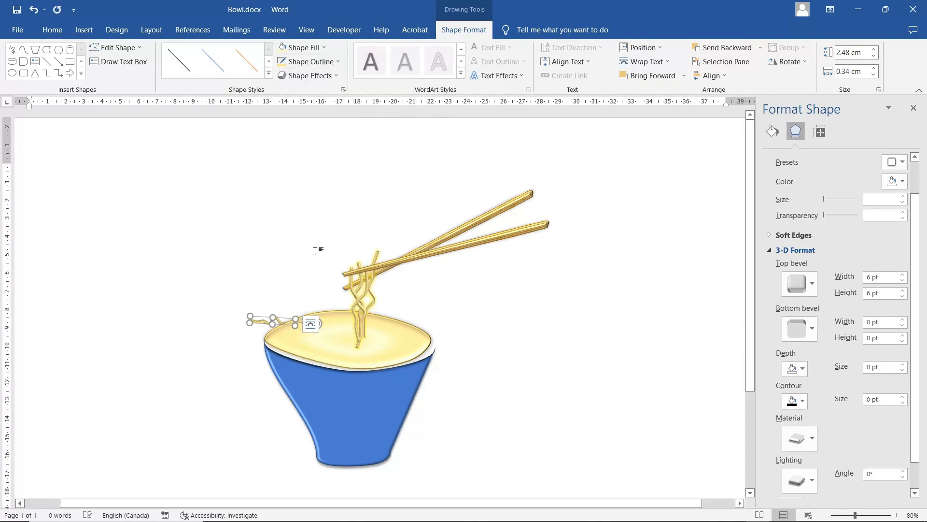
Bring the short strand forward and place it on the soup at the base of the lifted noodles.
right_click(279, 320)
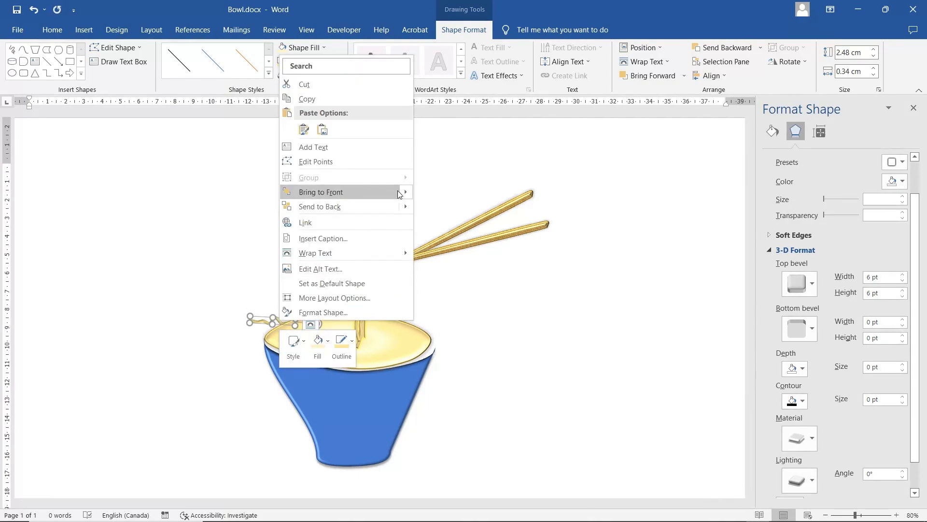
mouse_move(400, 193)
left_click(442, 209)
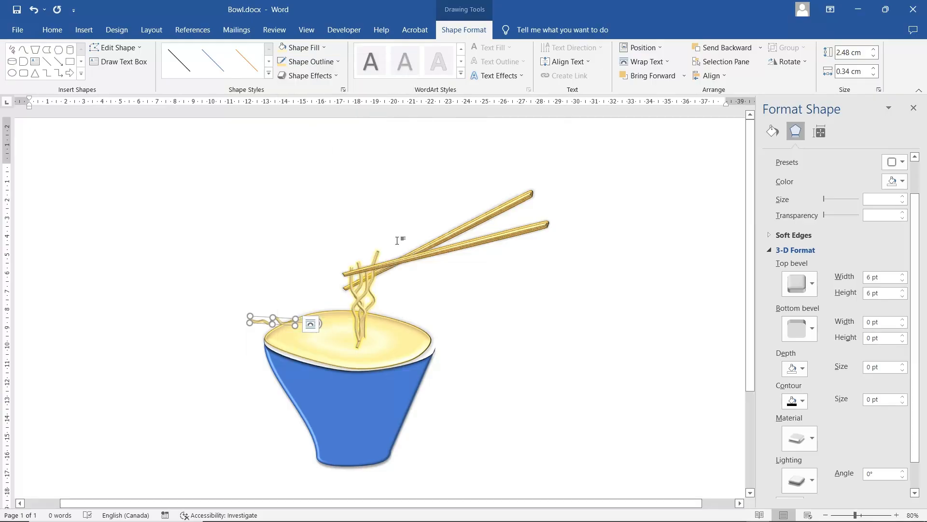
left_click_drag(282, 322, 357, 339)
left_click(483, 303)
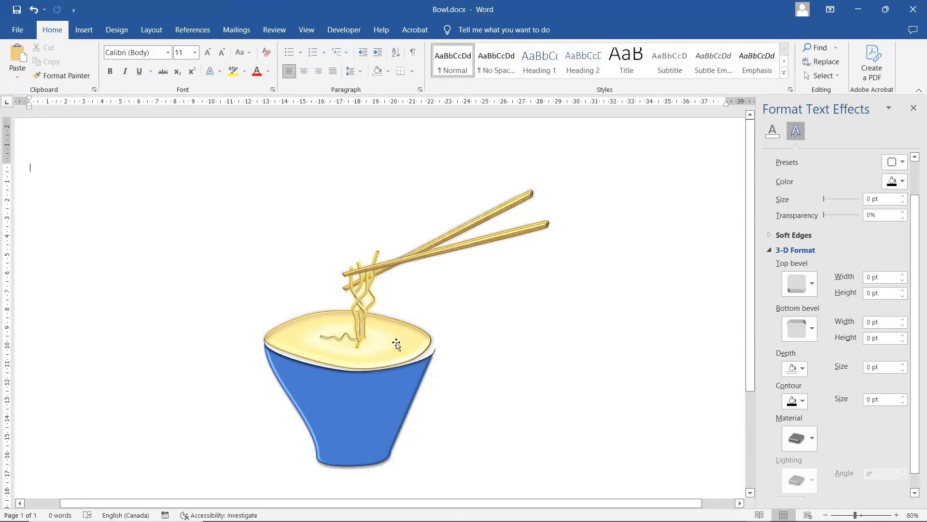
Paste another wavy strand, move it beside the bowl and rotate it to an upward-right slant.
right_click(495, 295)
left_click(519, 366)
left_click(34, 202)
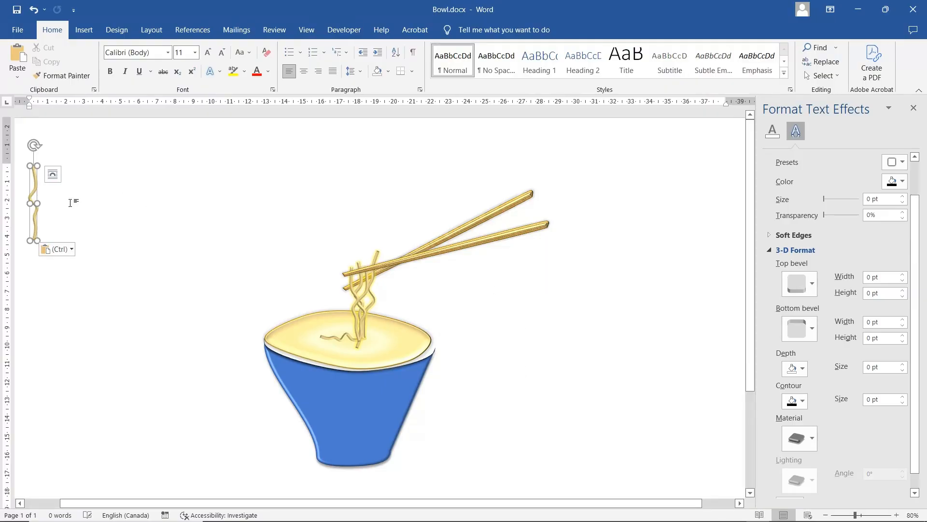
left_click_drag(39, 184, 506, 329)
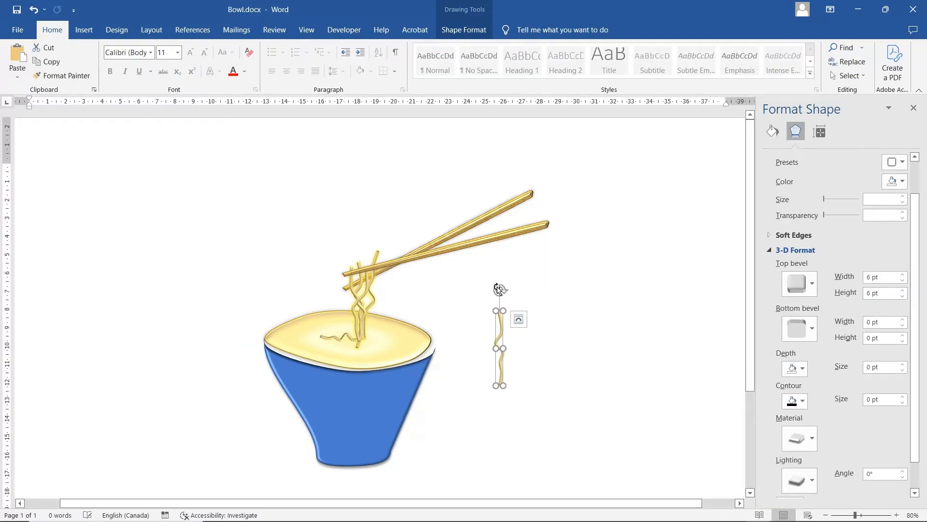
left_click_drag(508, 296, 555, 322)
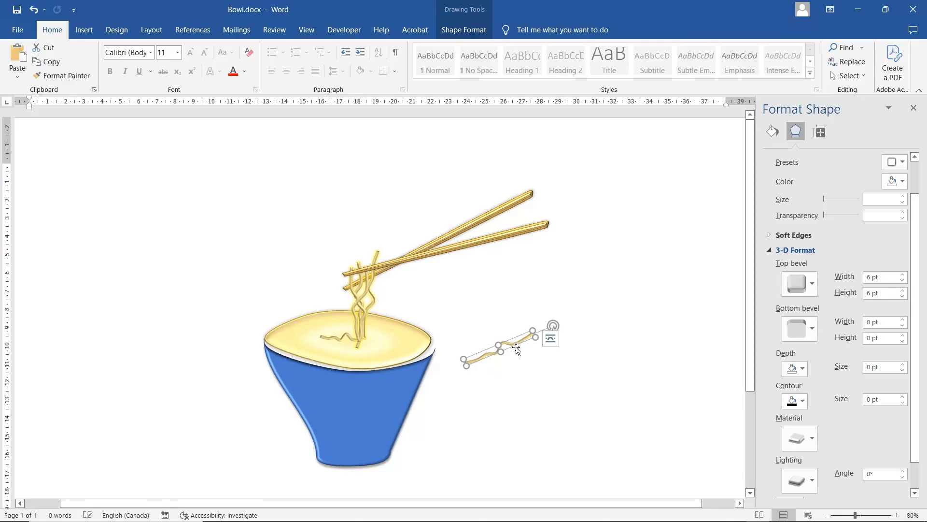
Place the slanted strand, shortened, on the soup just below the first one at the noodles' base.
left_click_drag(513, 345, 369, 332)
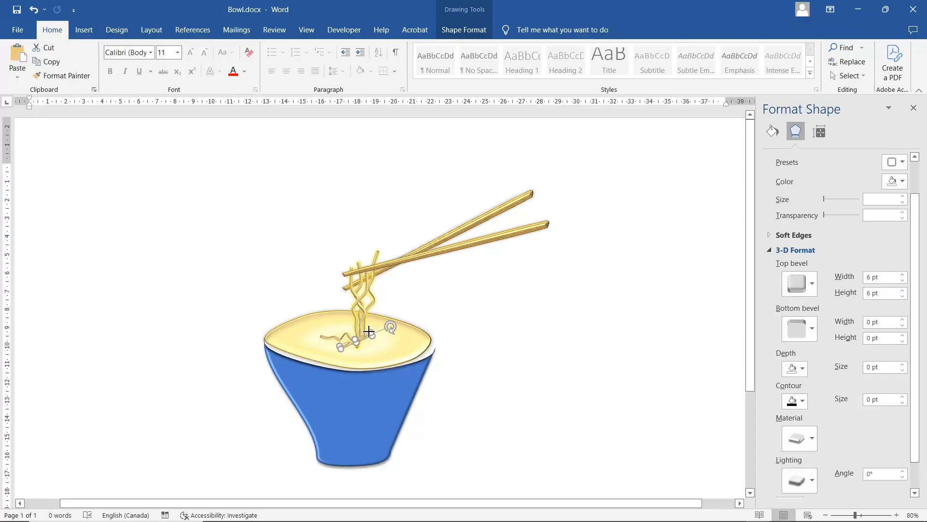
left_click(482, 348)
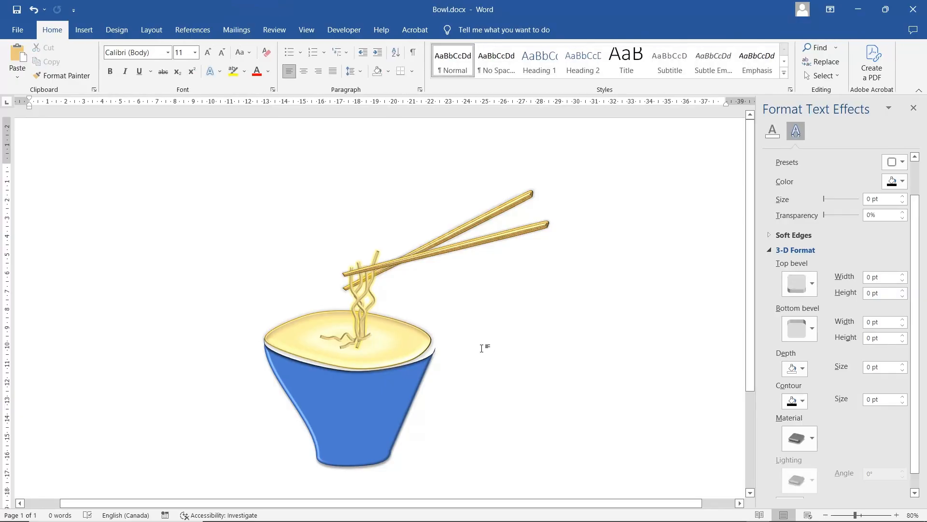
left_click(344, 346)
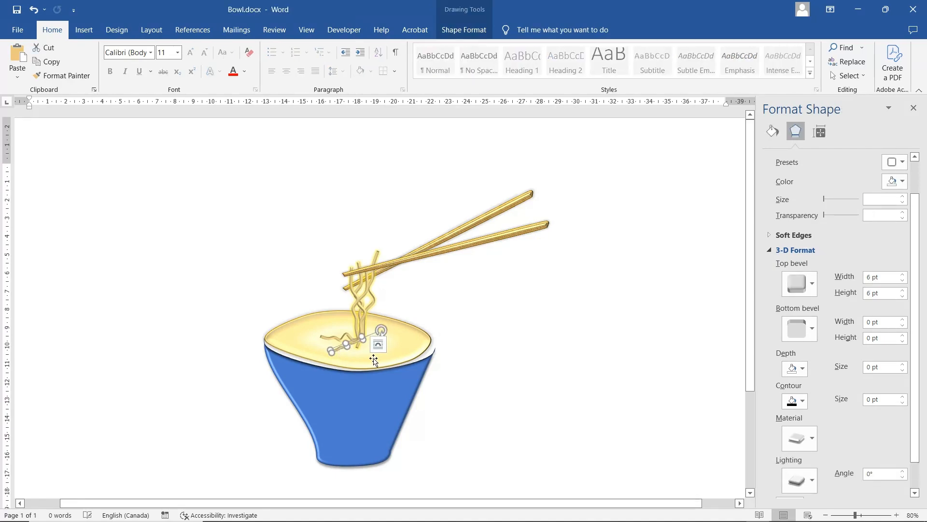
left_click(512, 340)
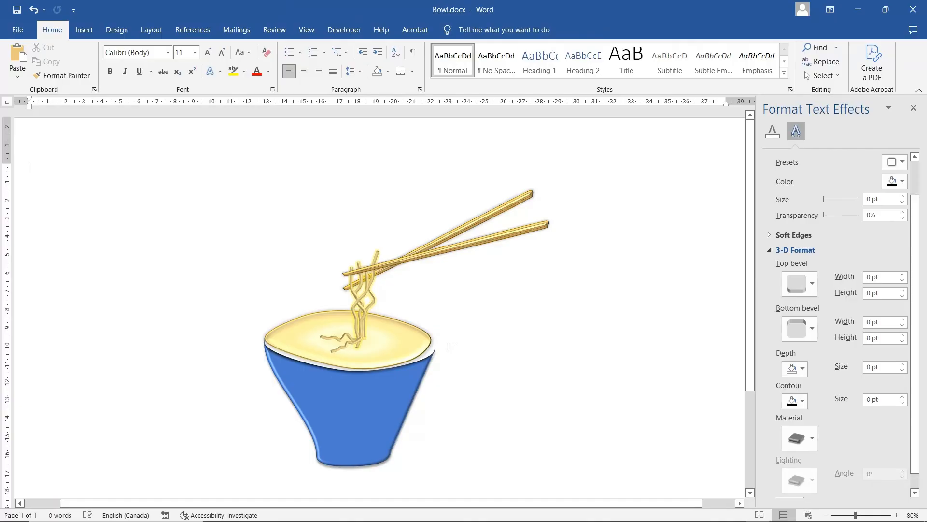
Make the first gradient stop of the soup surface's fill partly transparent.
left_click(382, 345)
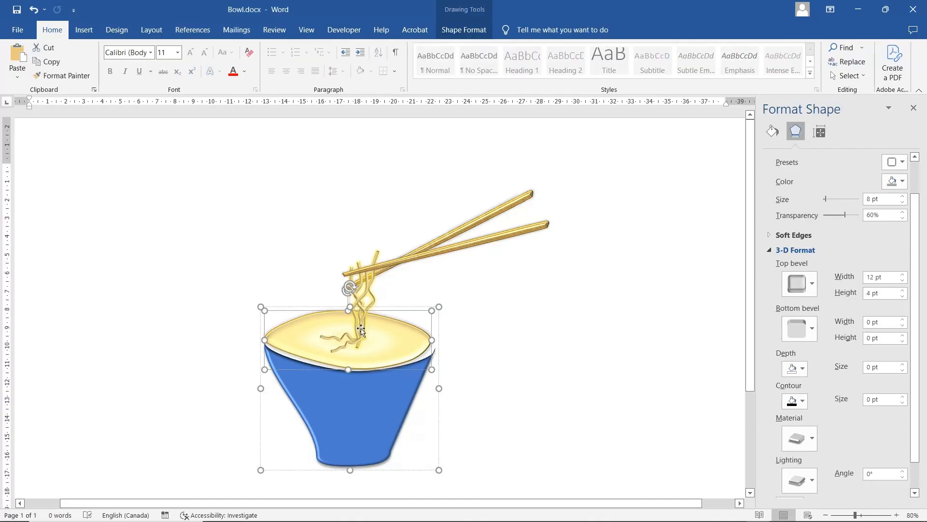
left_click(778, 136)
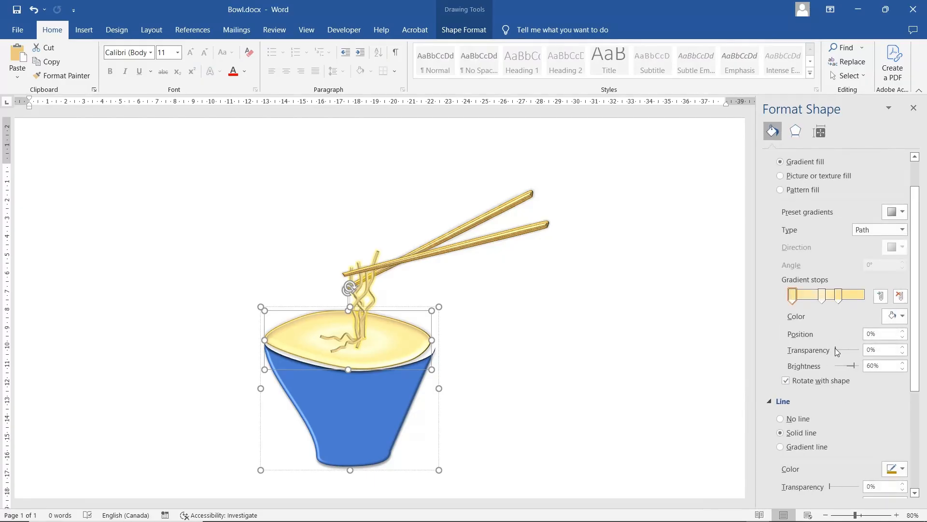
left_click_drag(836, 349, 842, 348)
Send the first short strand to the back, behind the soup surface.
left_click(341, 339)
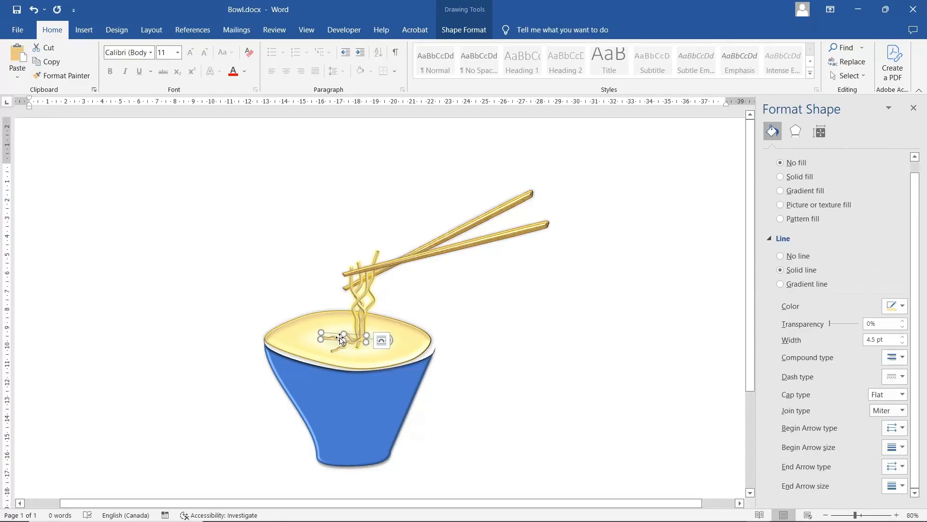
right_click(341, 339)
left_click(400, 224)
left_click(519, 329)
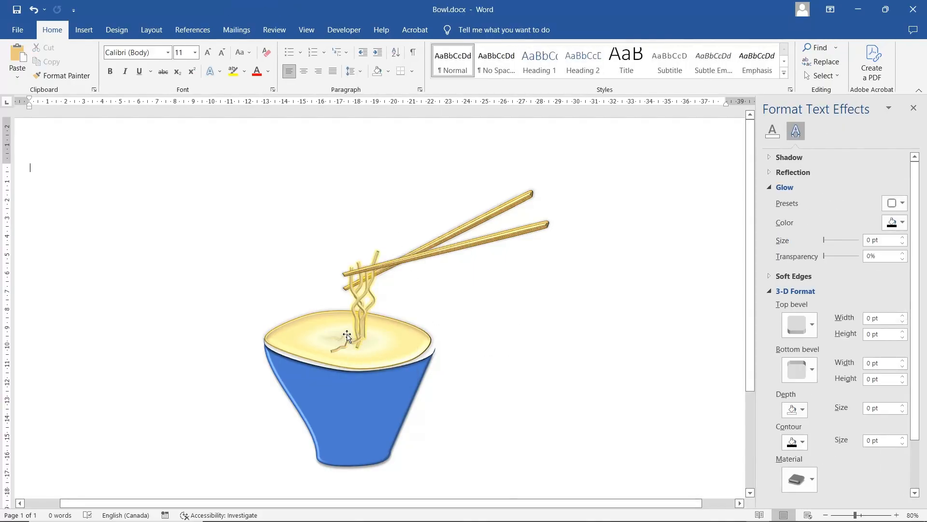
Move the soup surface out of the bowl to the empty area beside it, exposing the small strands.
left_click(347, 336)
left_click(380, 340)
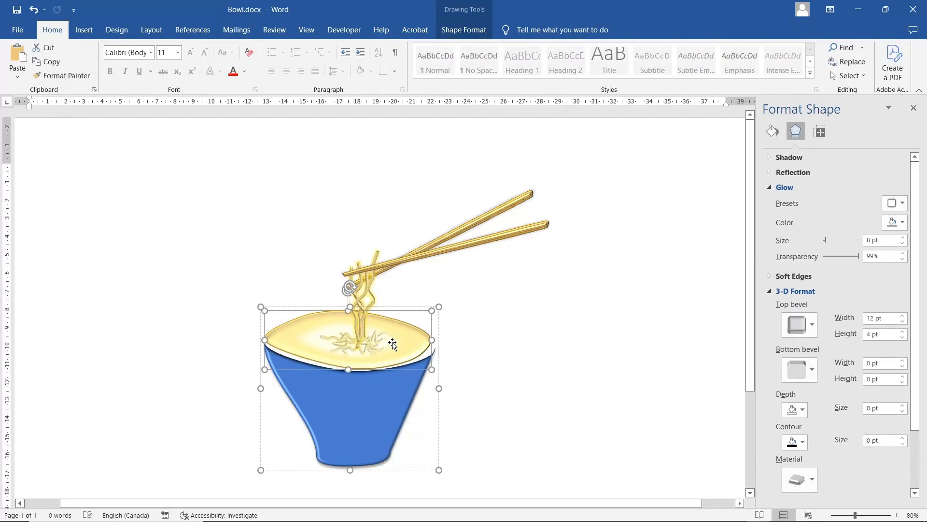
left_click_drag(393, 342, 602, 322)
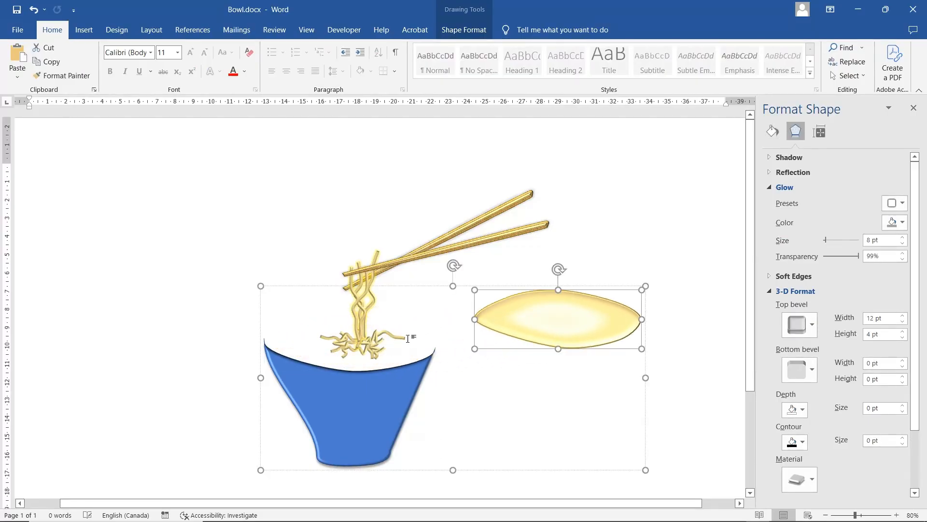
Edit the points of a small strand just right of the noodles' base and delete one of them.
left_click(376, 338)
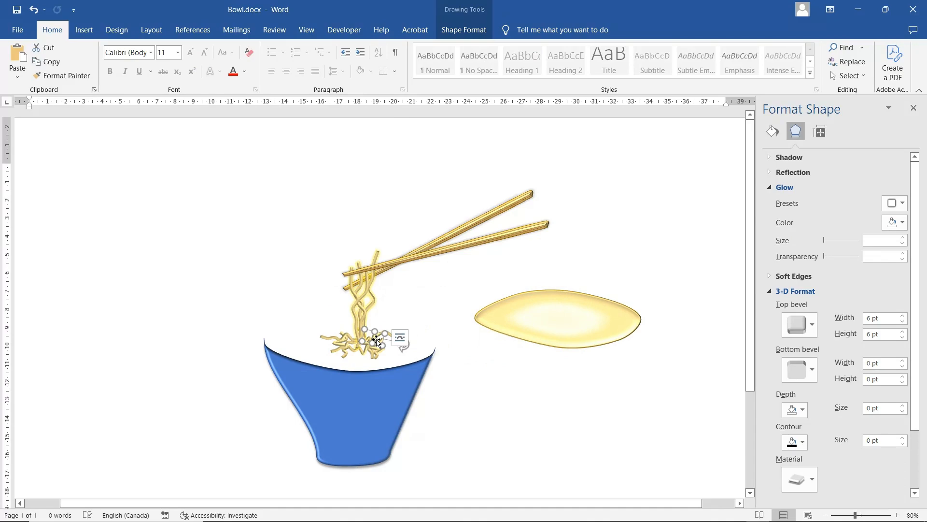
right_click(377, 340)
left_click(404, 182)
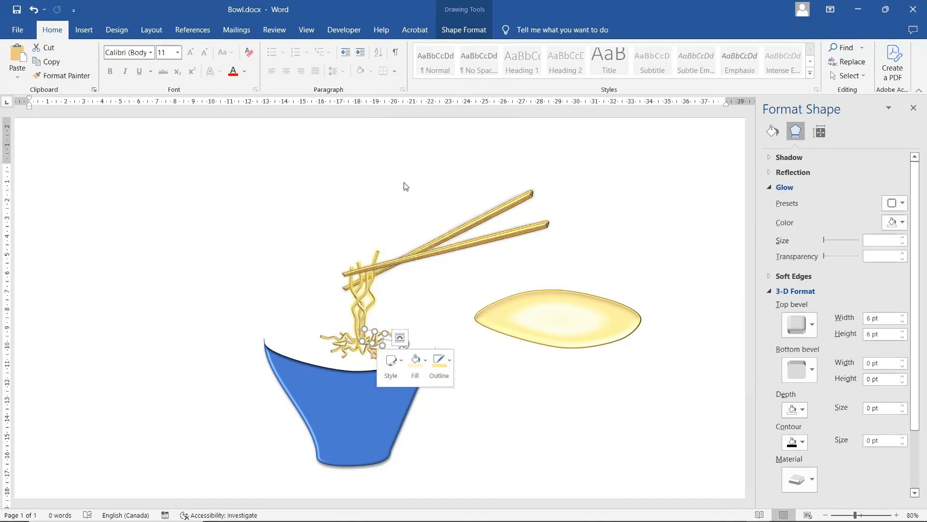
right_click(376, 332)
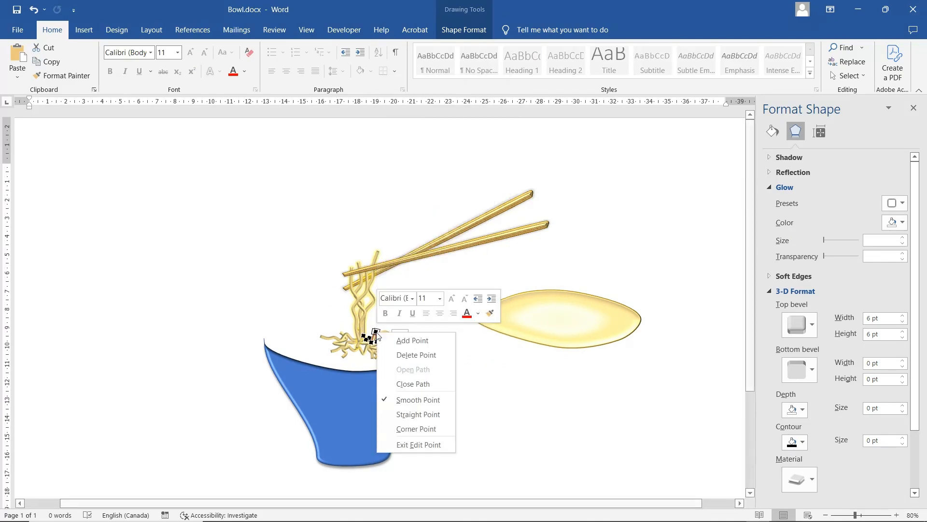
left_click(397, 354)
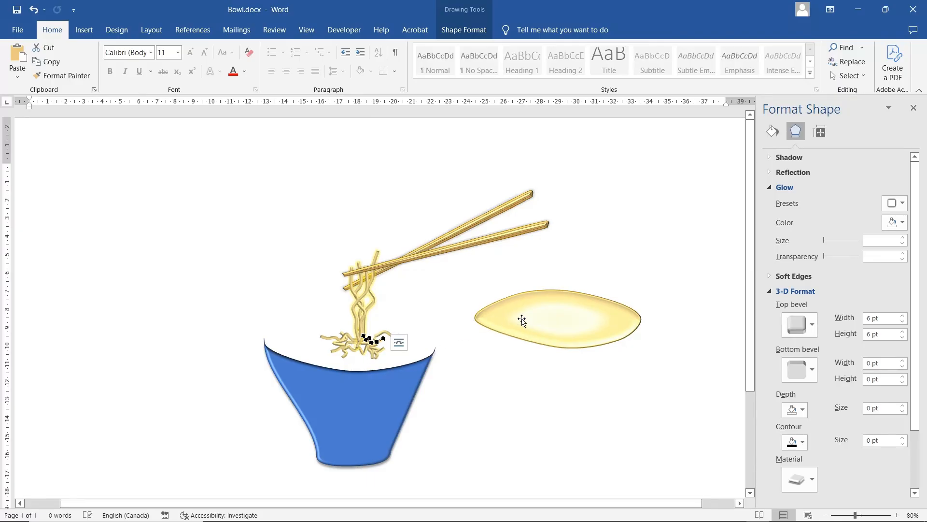
left_click(480, 296)
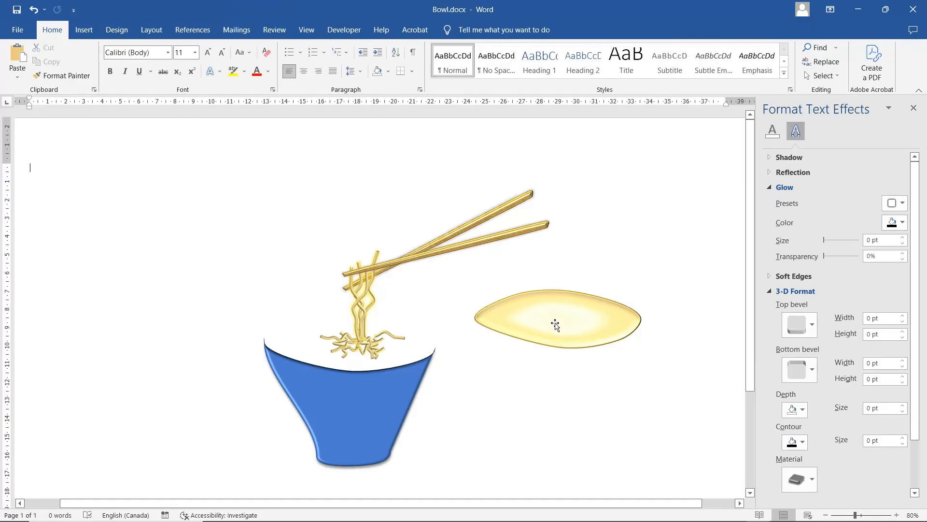
Move the soup surface back onto the bowl over the scattered strands, undoing the accidental shift of the whole bowl group.
left_click(397, 338)
left_click_drag(574, 312, 510, 331)
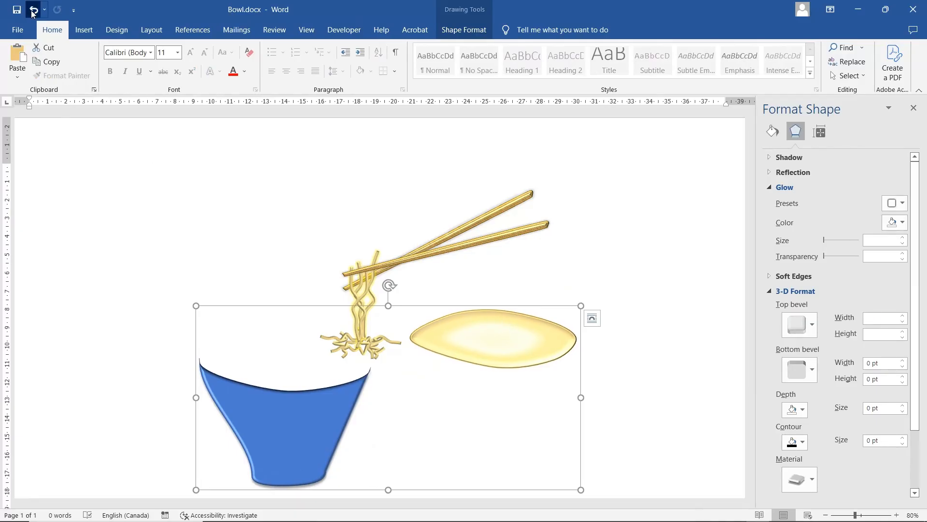
left_click(32, 10)
left_click(561, 307)
left_click_drag(561, 307, 352, 338)
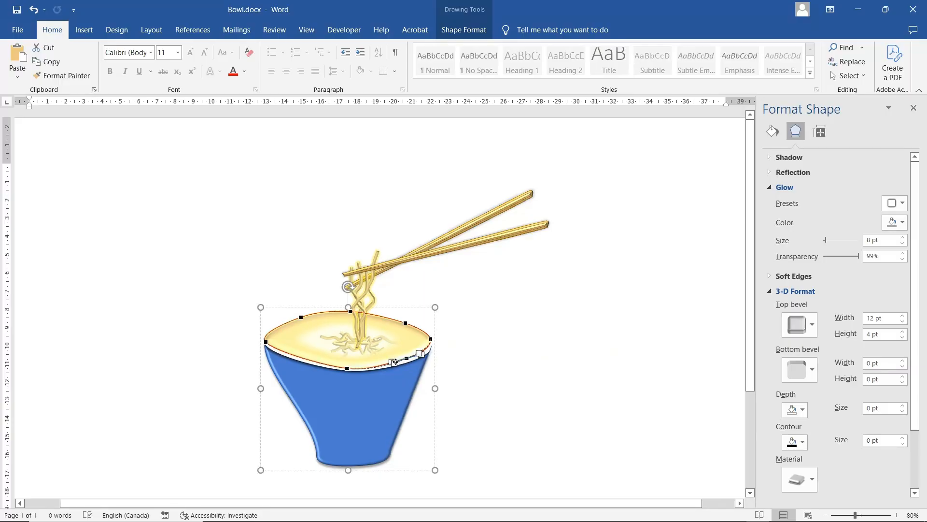
Adjust the curve of the soup surface's lower-right edge along the bowl's rim.
left_click_drag(394, 362, 410, 358)
left_click(464, 368)
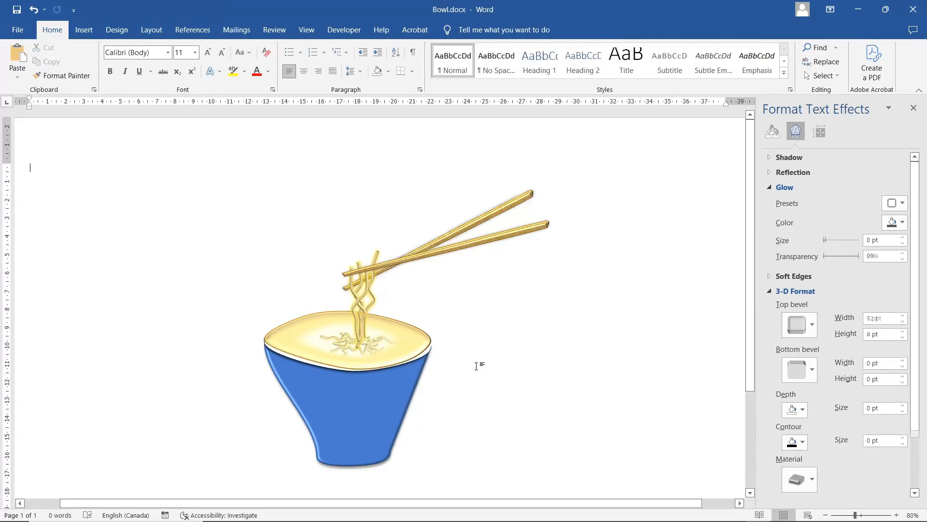